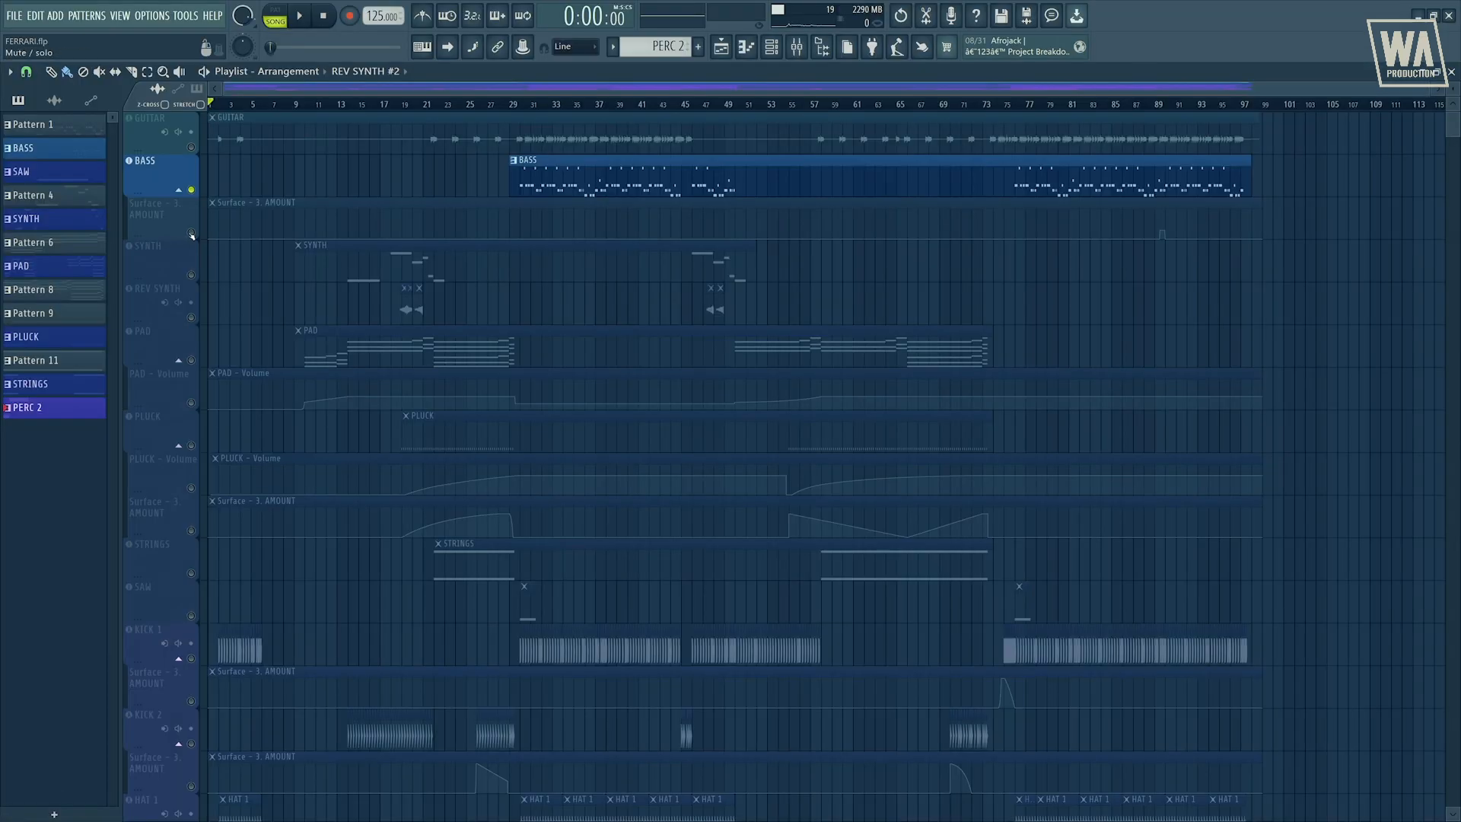
# Examine the BASS track's 3x Osc instrument and play the soloed bass part from bar 30
pyautogui.click(539, 156)
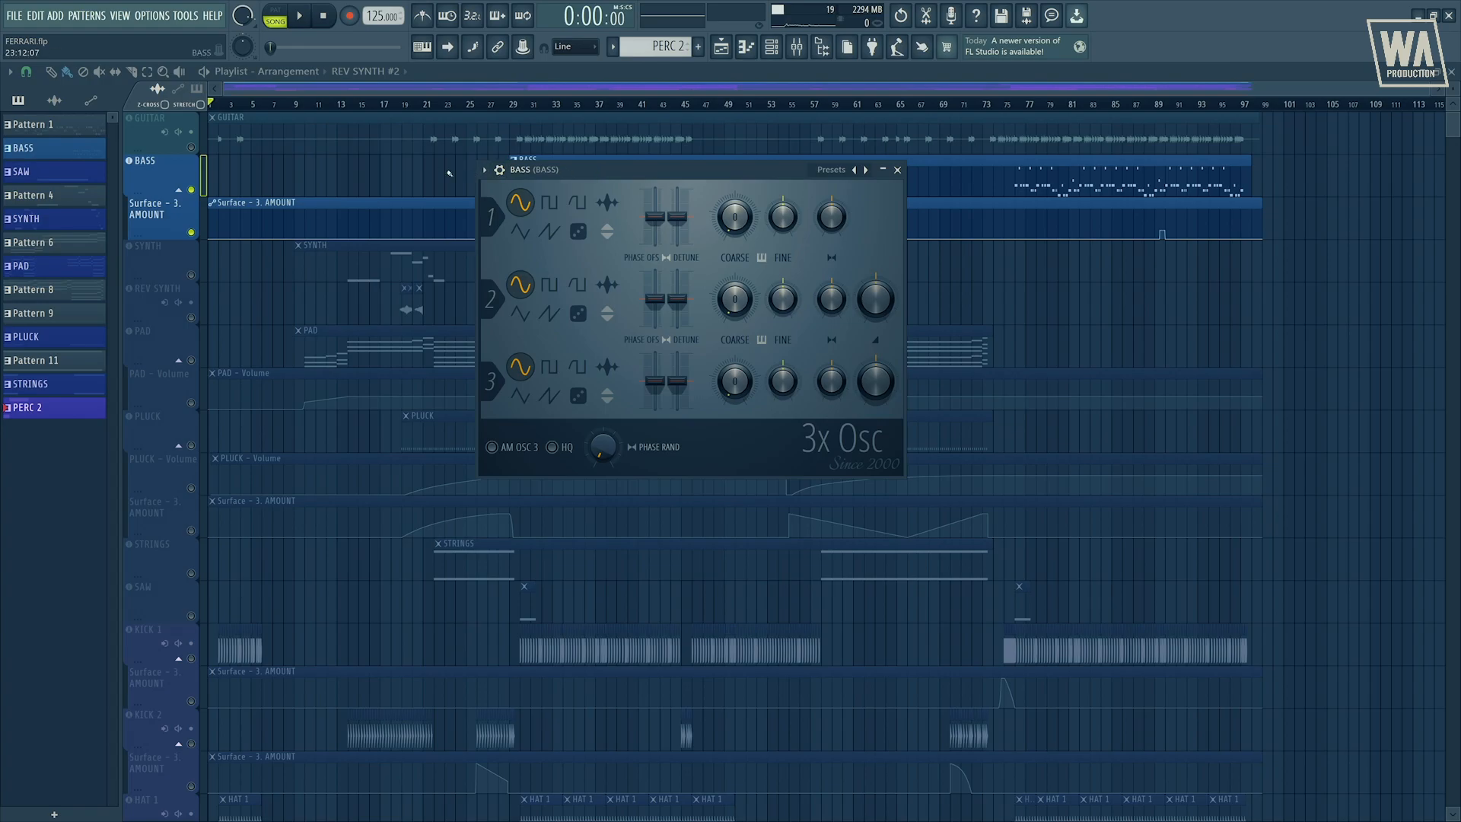
pyautogui.press('Escape')
pyautogui.click(522, 106)
pyautogui.press('space')
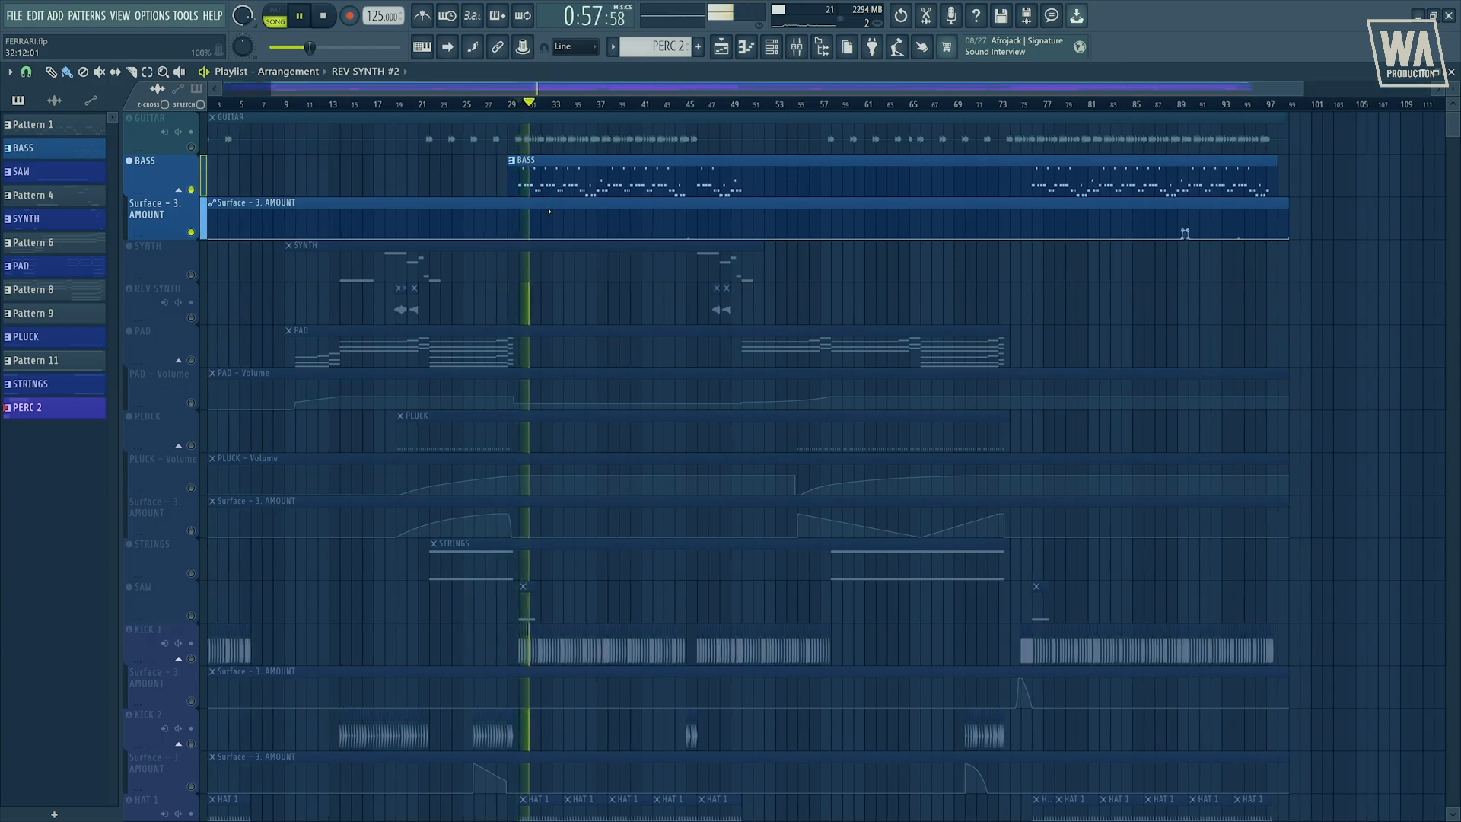
pyautogui.scroll(5, 550, 211)
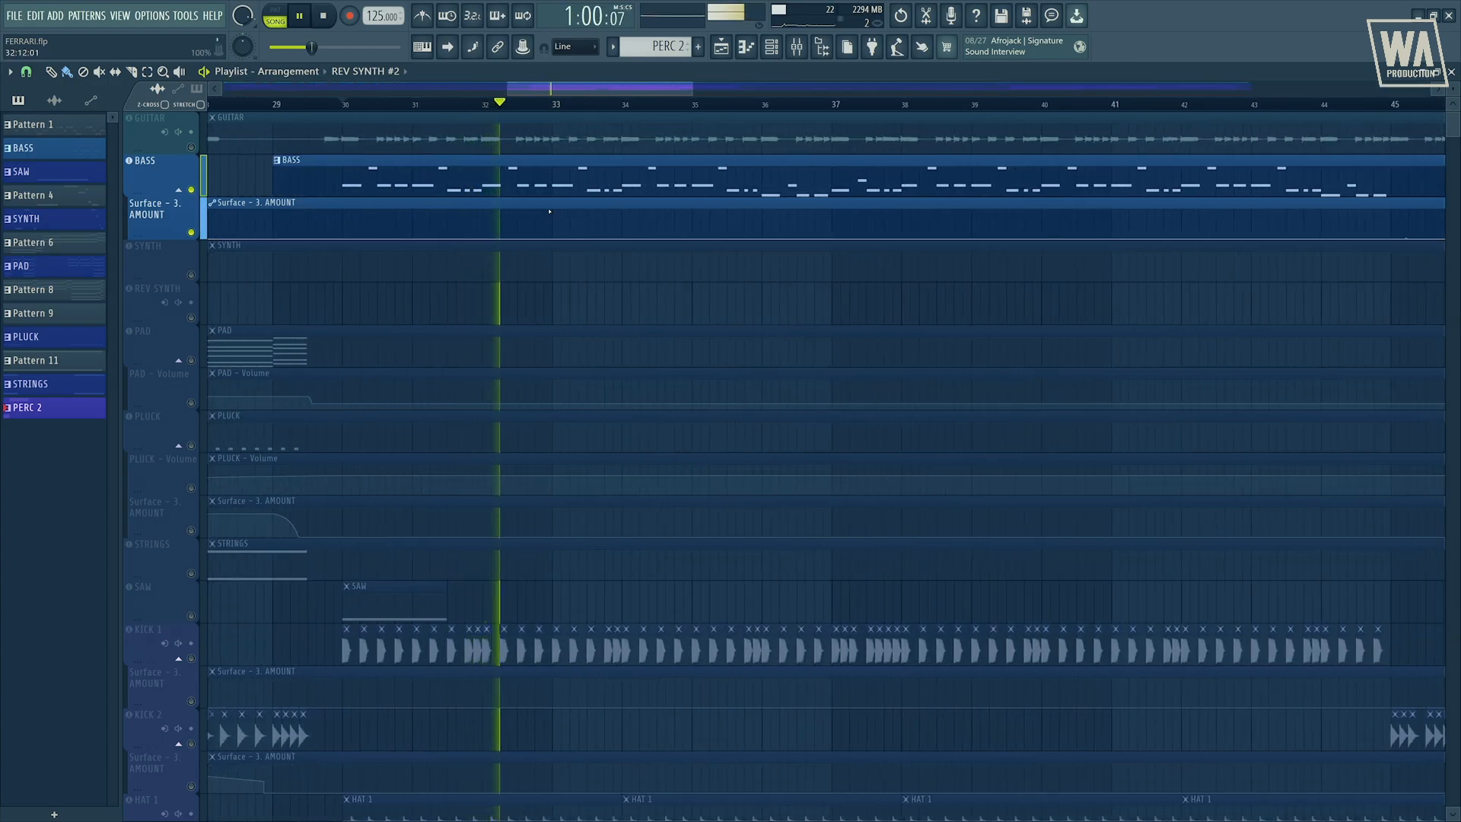
pyautogui.scroll(1, 373, 191)
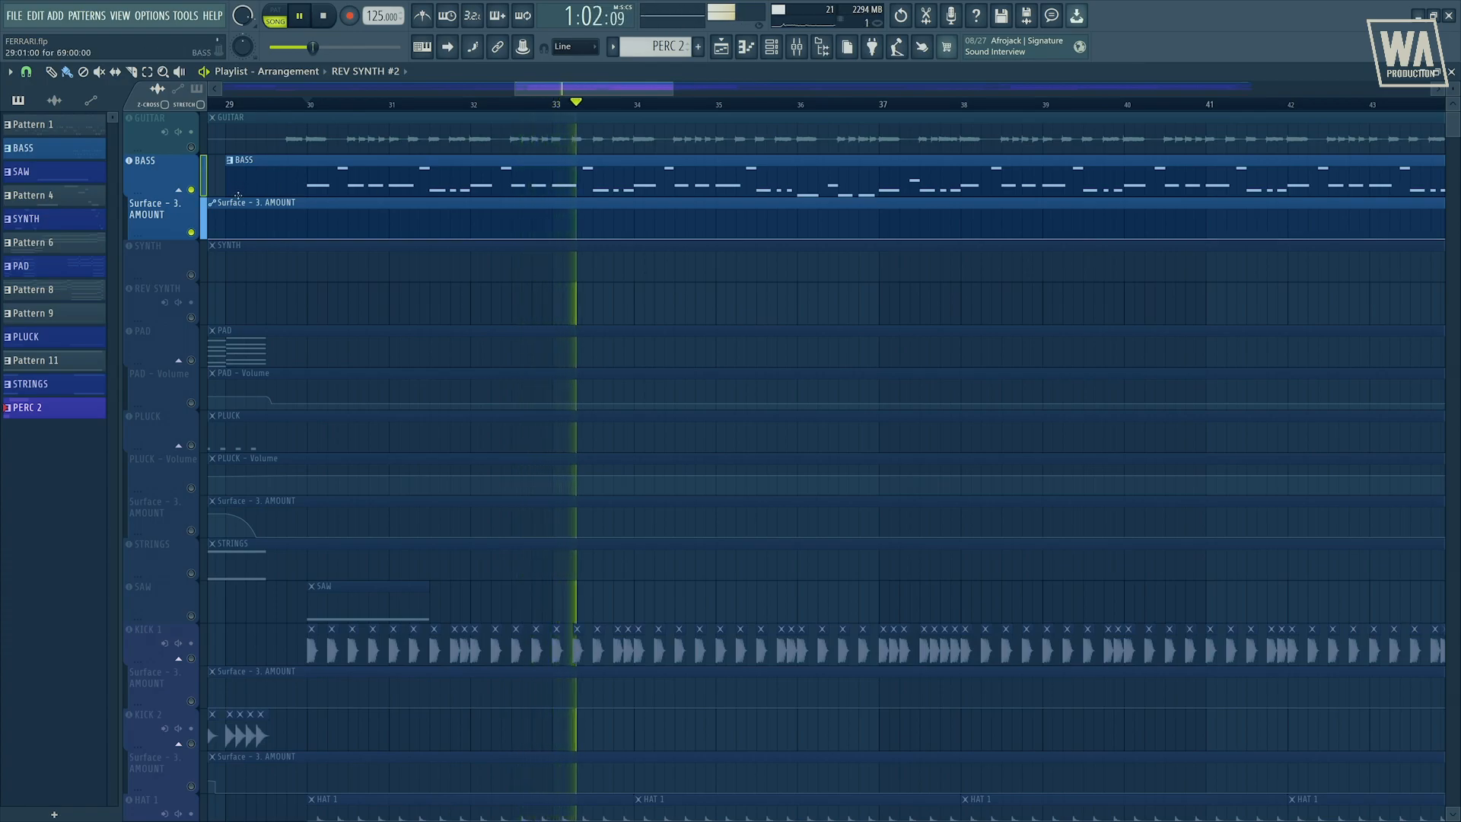
pyautogui.press('space')
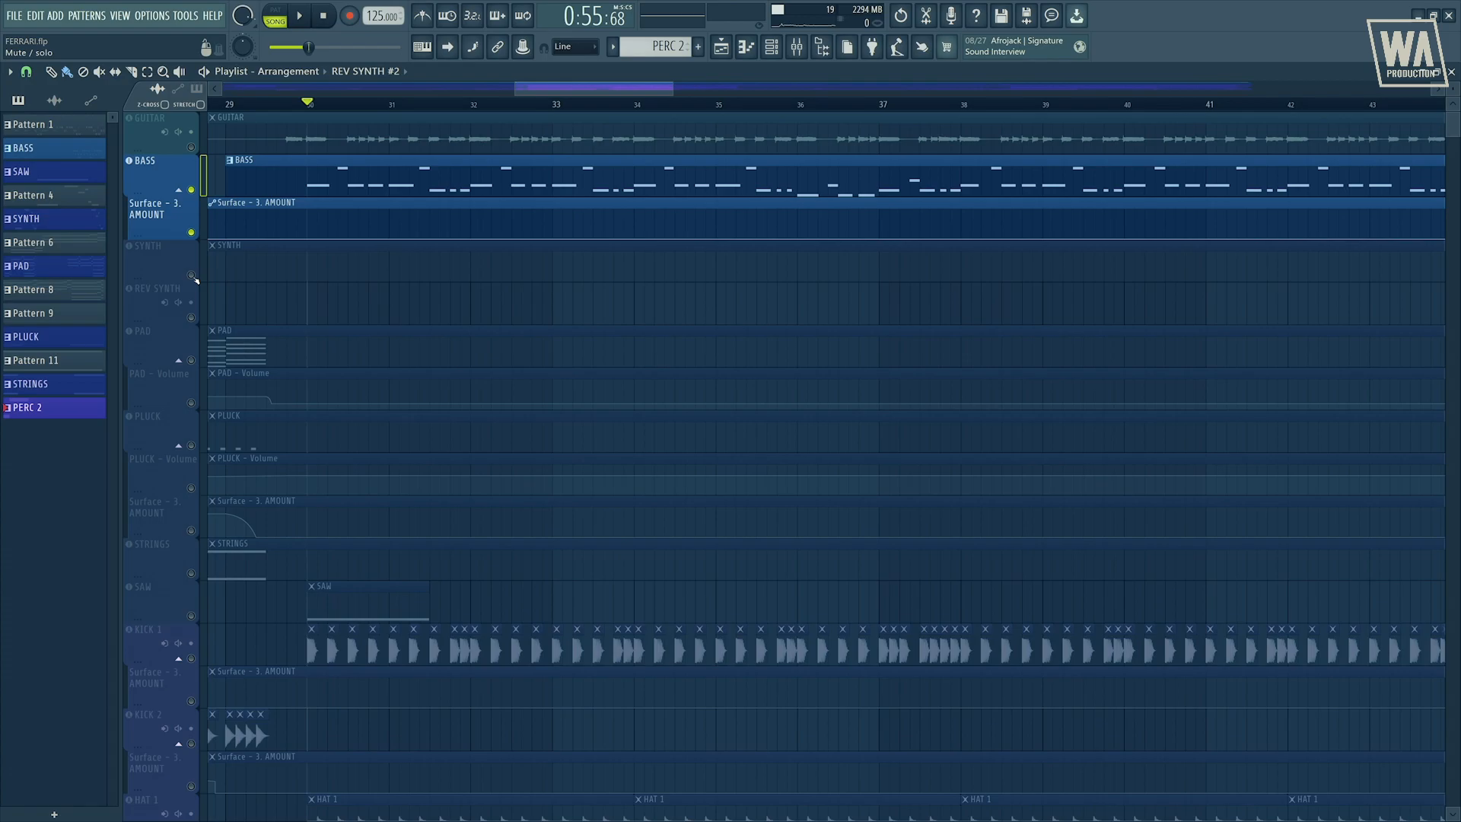
# Solo the SYNTH track and examine its Ascension instrument settings
pyautogui.rightClick(192, 276)
pyautogui.click(168, 253)
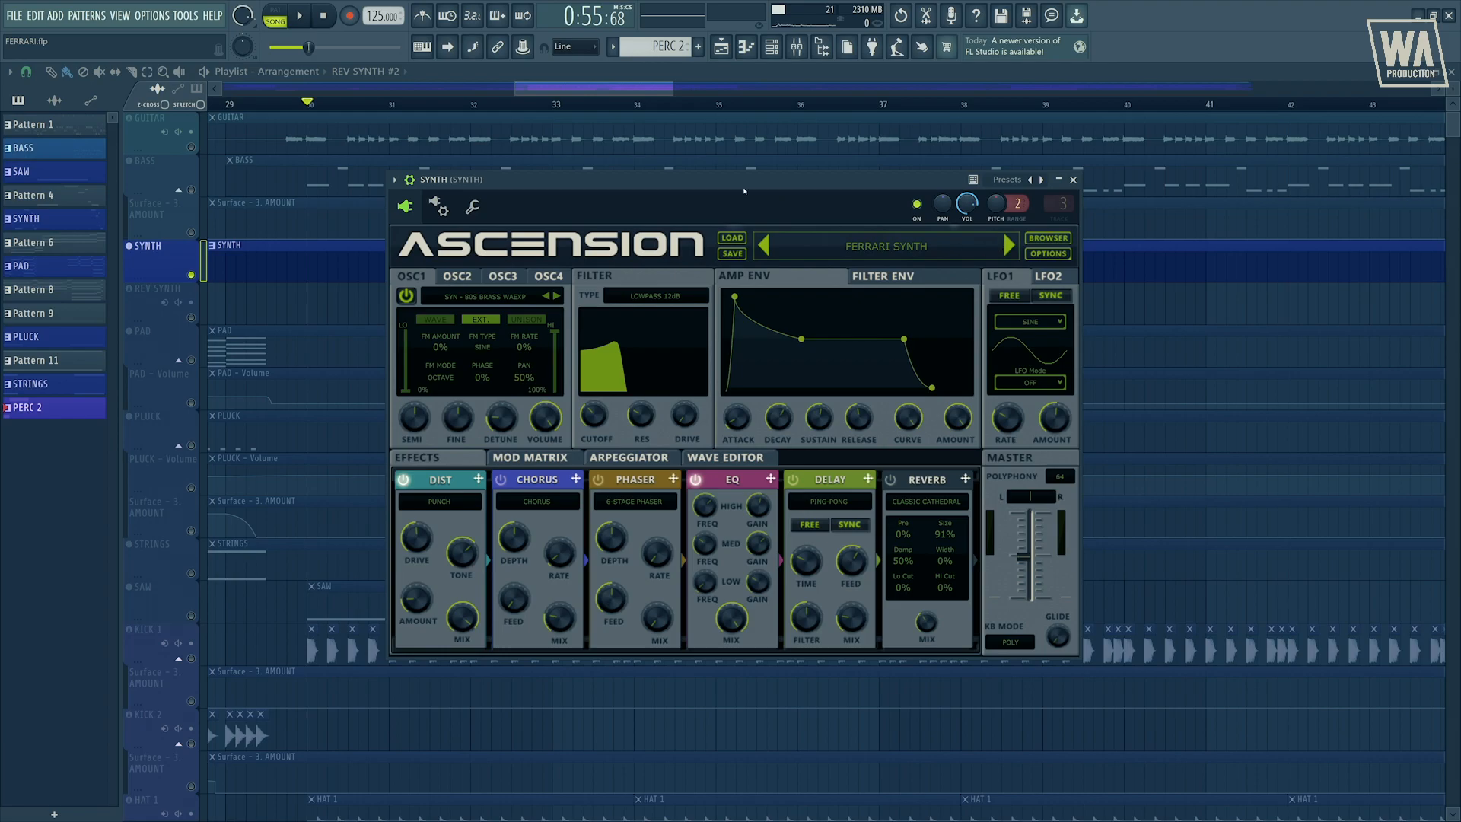
pyautogui.moveTo(701, 181); pyautogui.dragTo(742, 177)
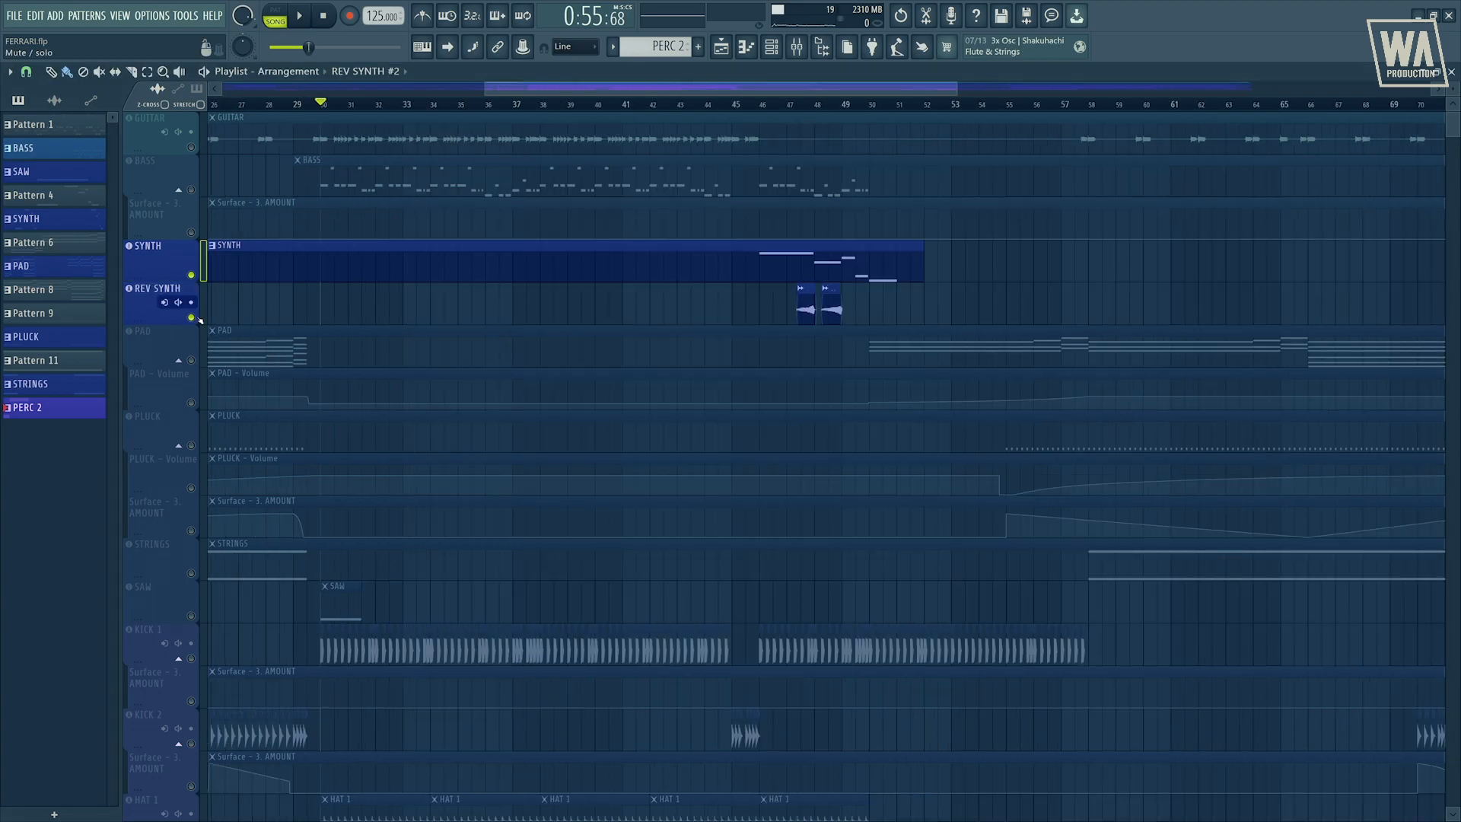
# Play the SYNTH and REV SYNTH parts together from bar 46
pyautogui.scroll(4, 852, 320)
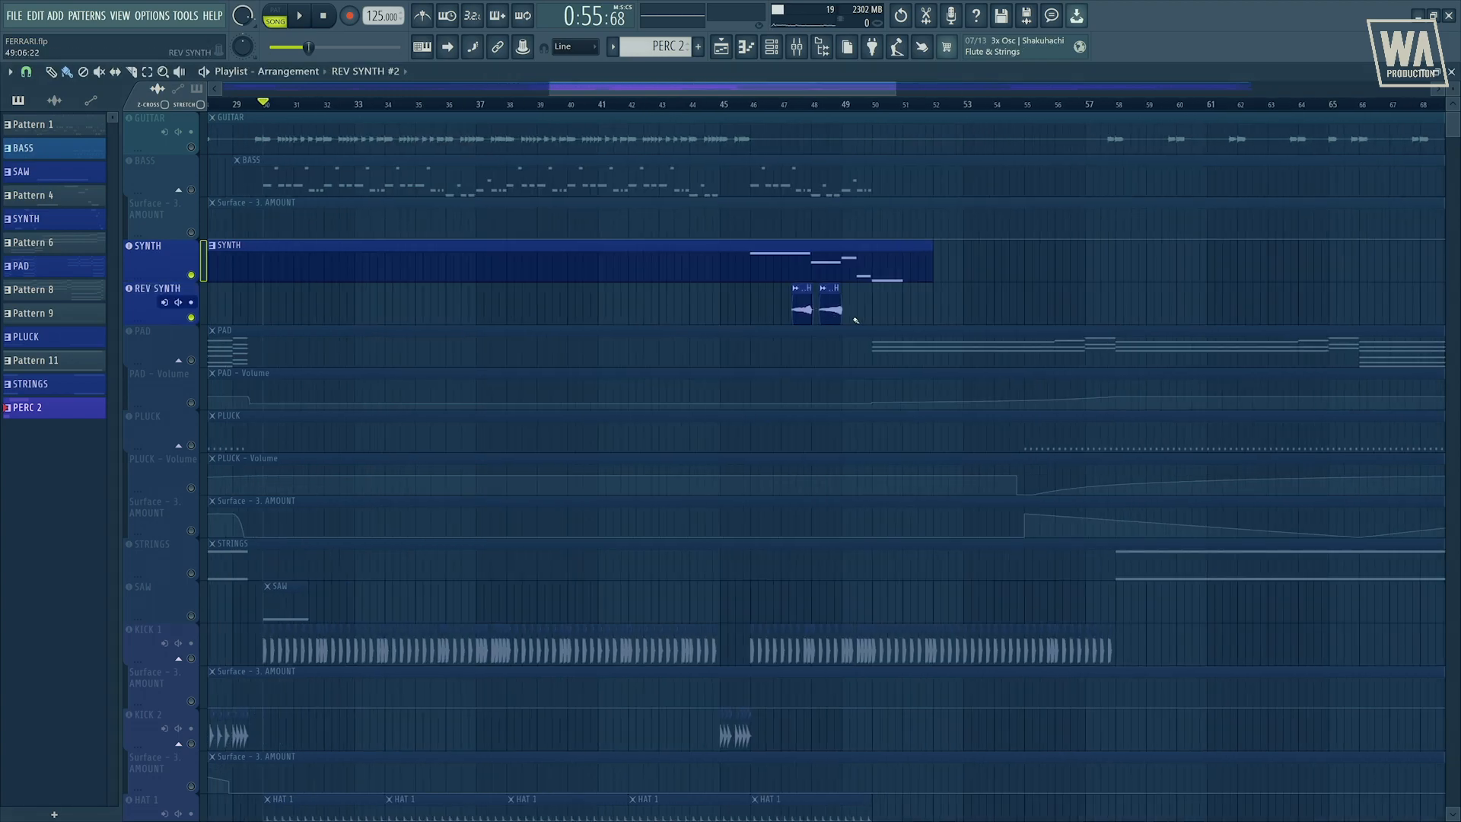
pyautogui.scroll(3, 855, 320)
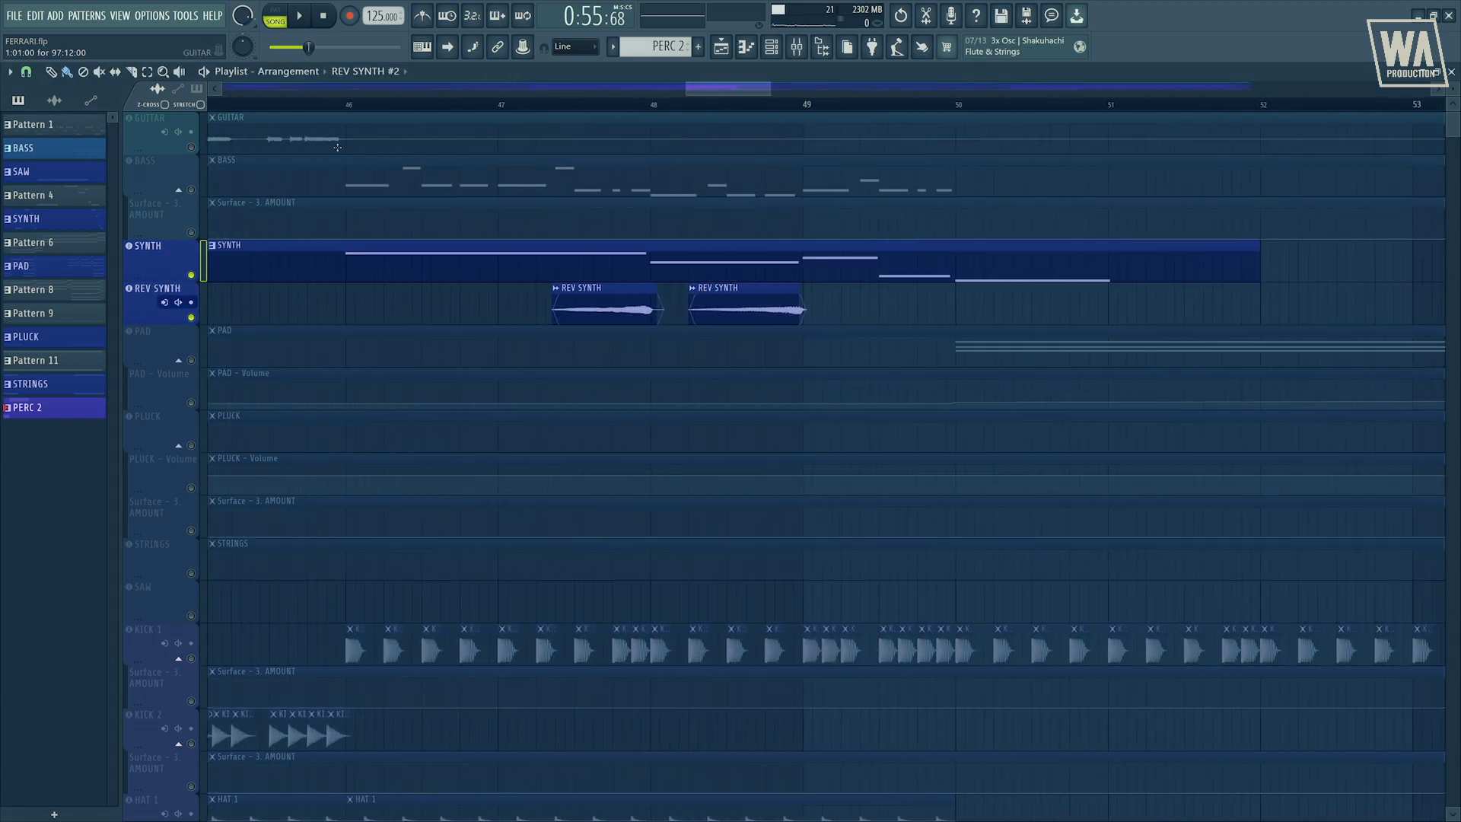
pyautogui.click(349, 109)
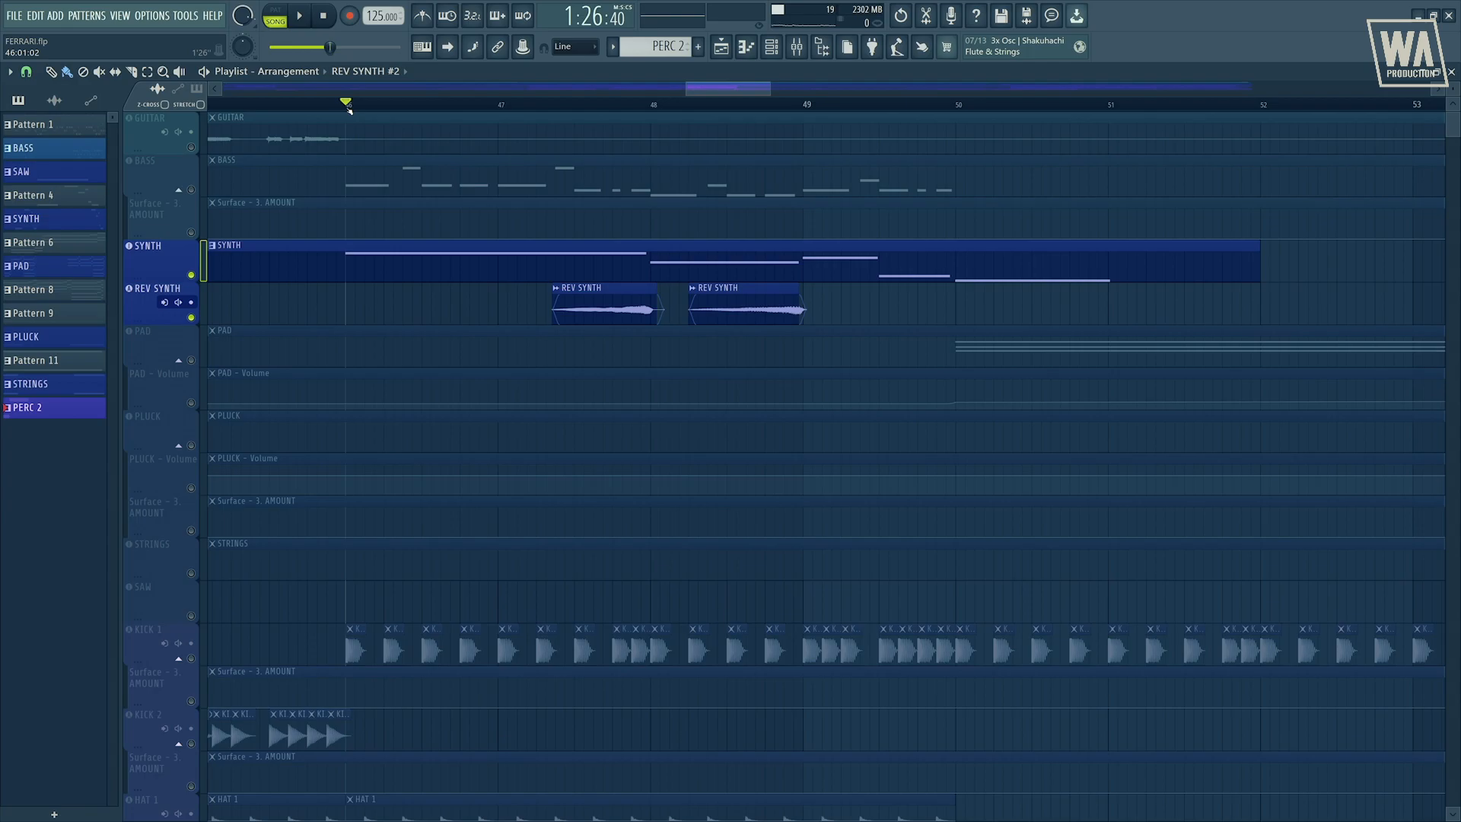
pyautogui.press('space')
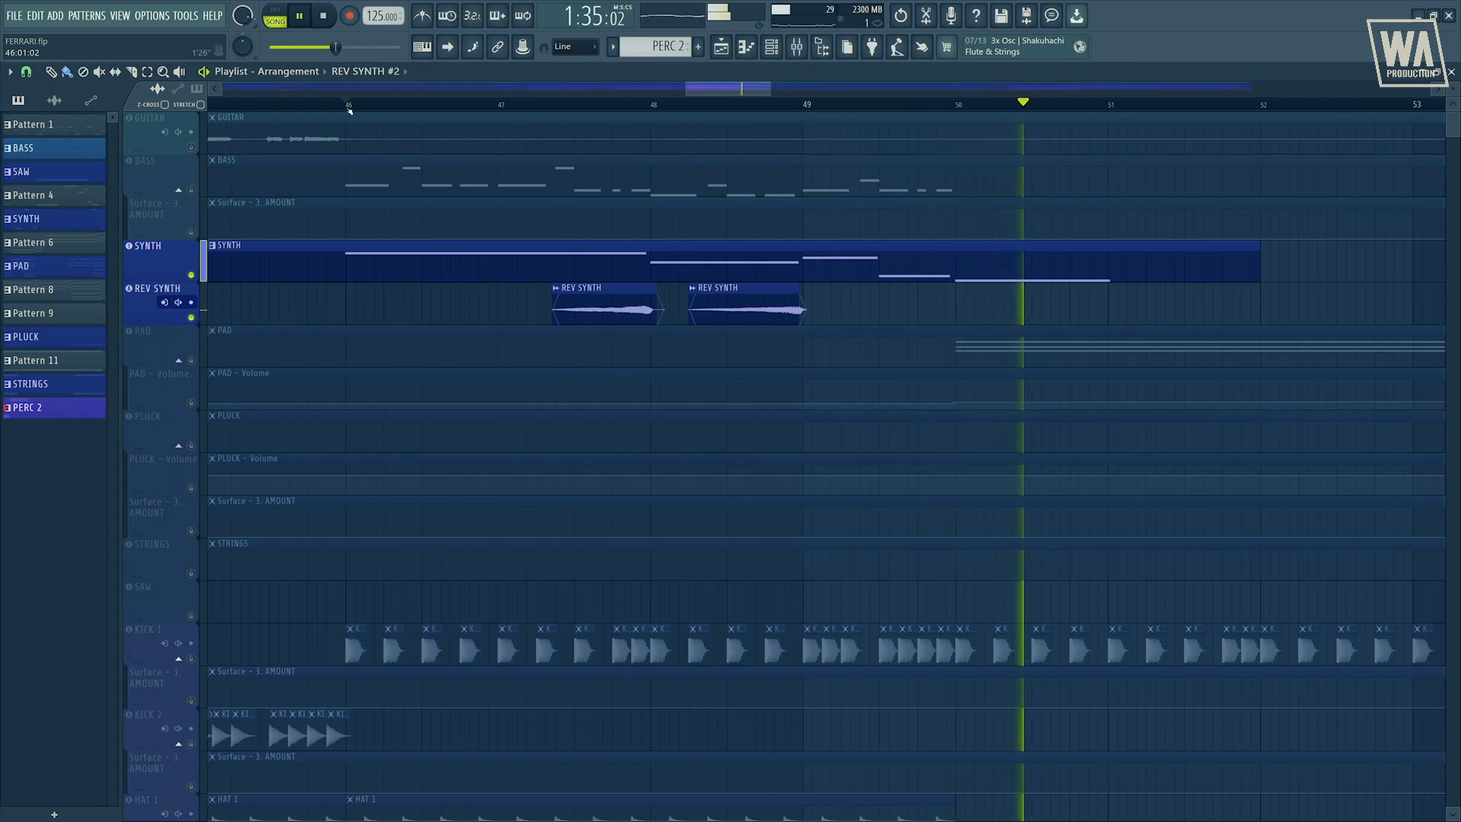
pyautogui.press('space')
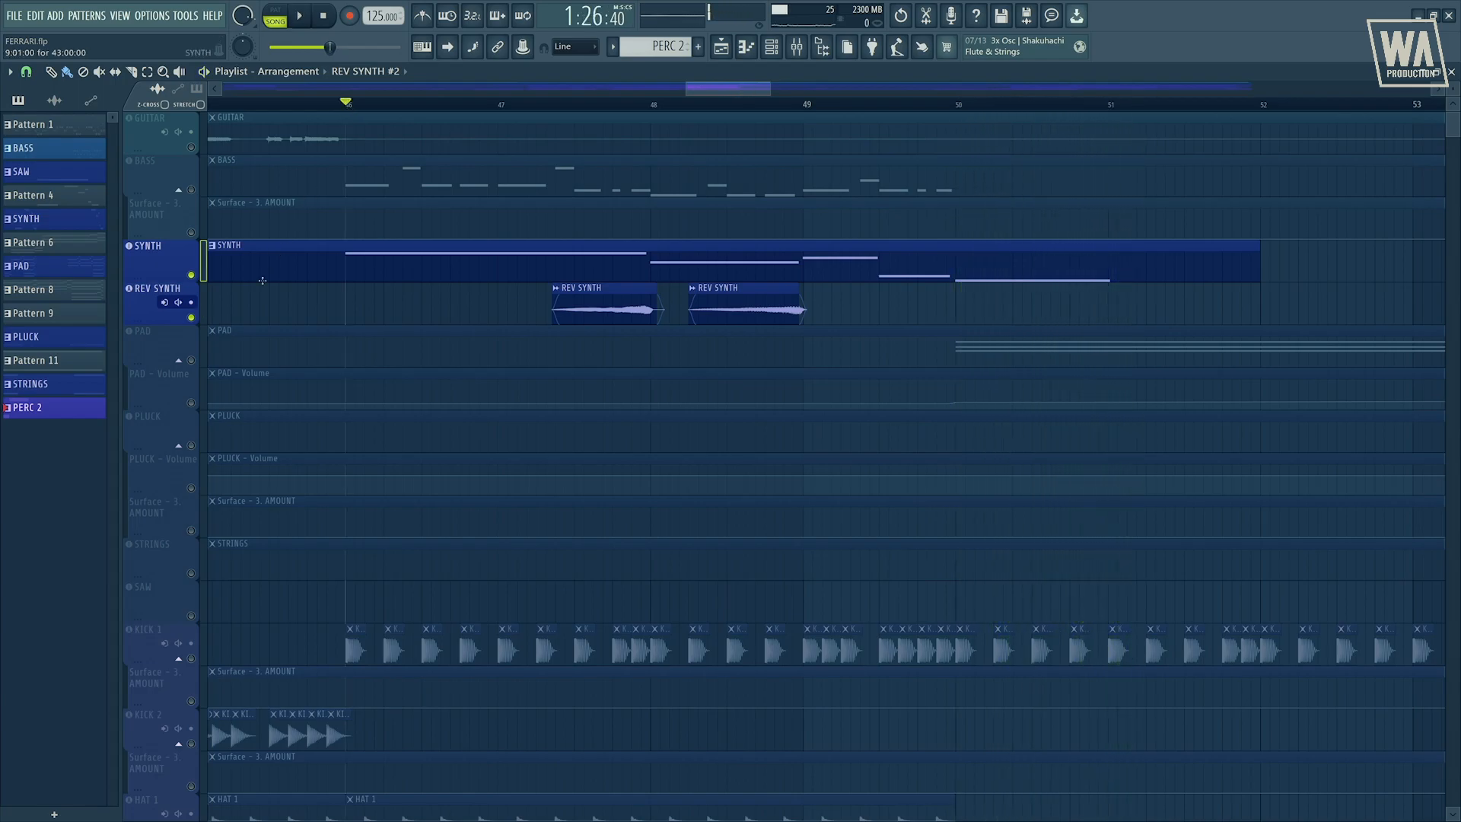
# Solo the PAD track together with its volume automation and examine its Ascension instrument
pyautogui.click(171, 344)
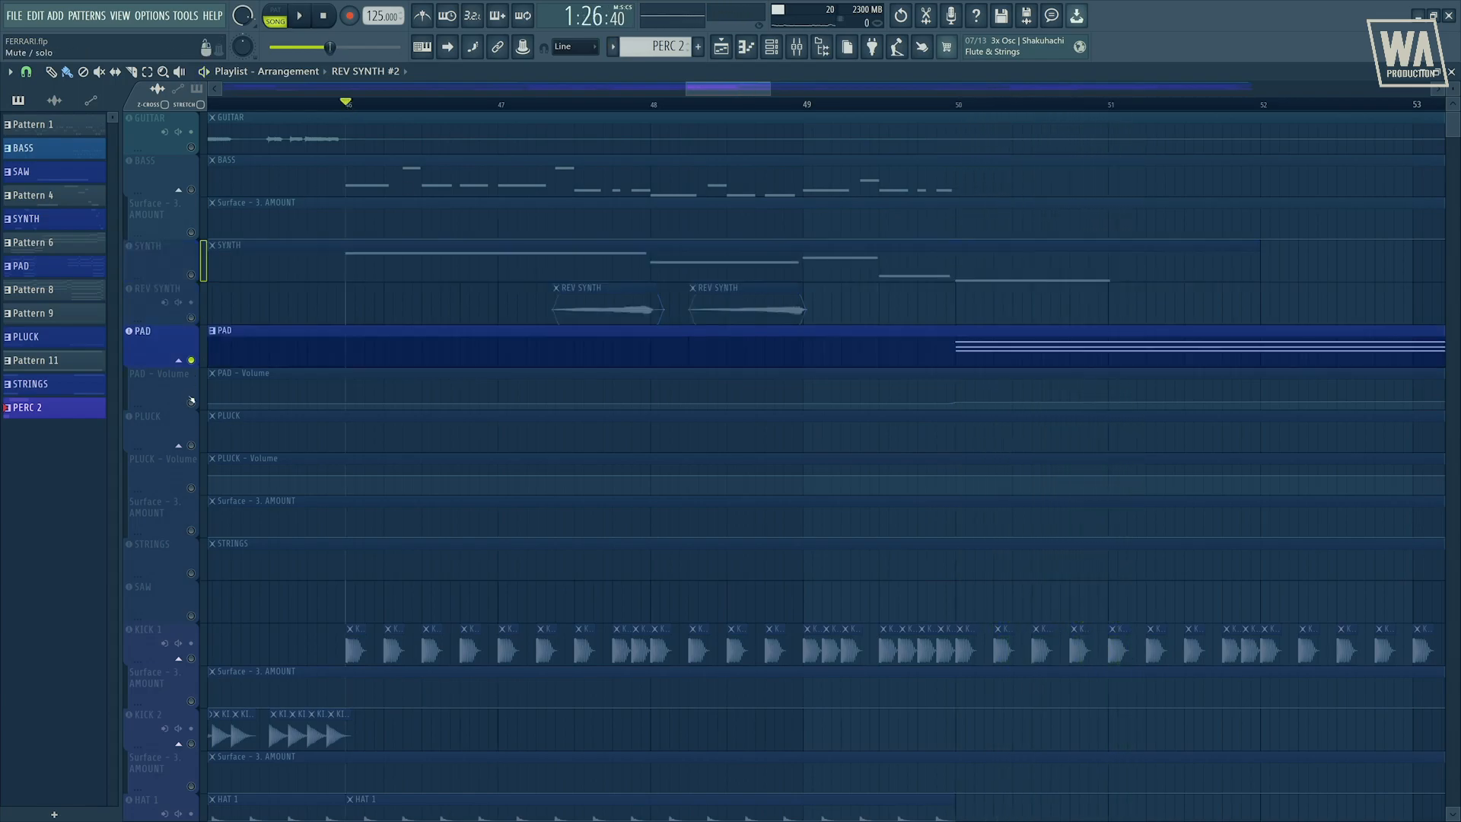
pyautogui.click(171, 343)
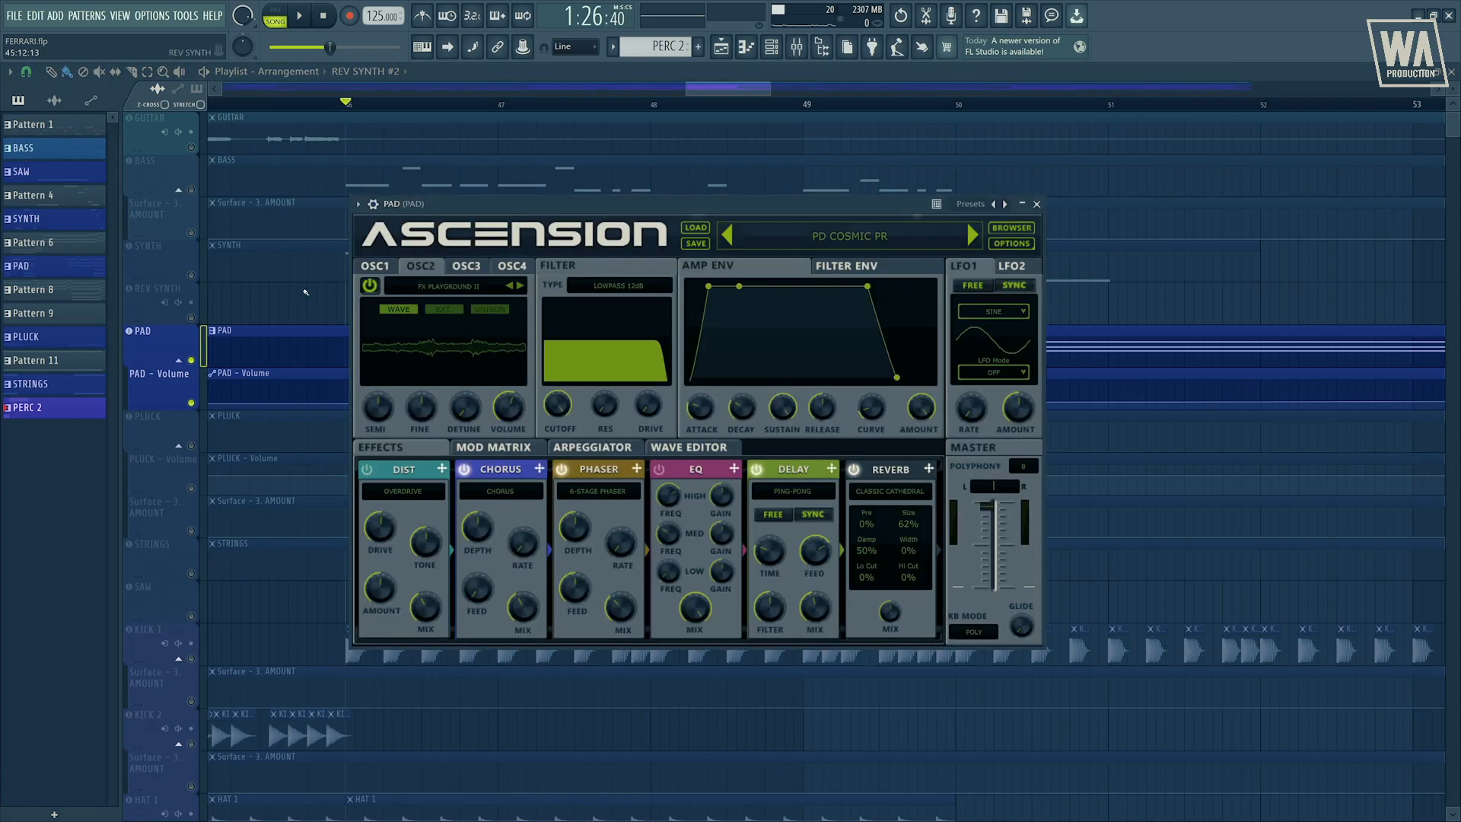
pyautogui.press('Escape')
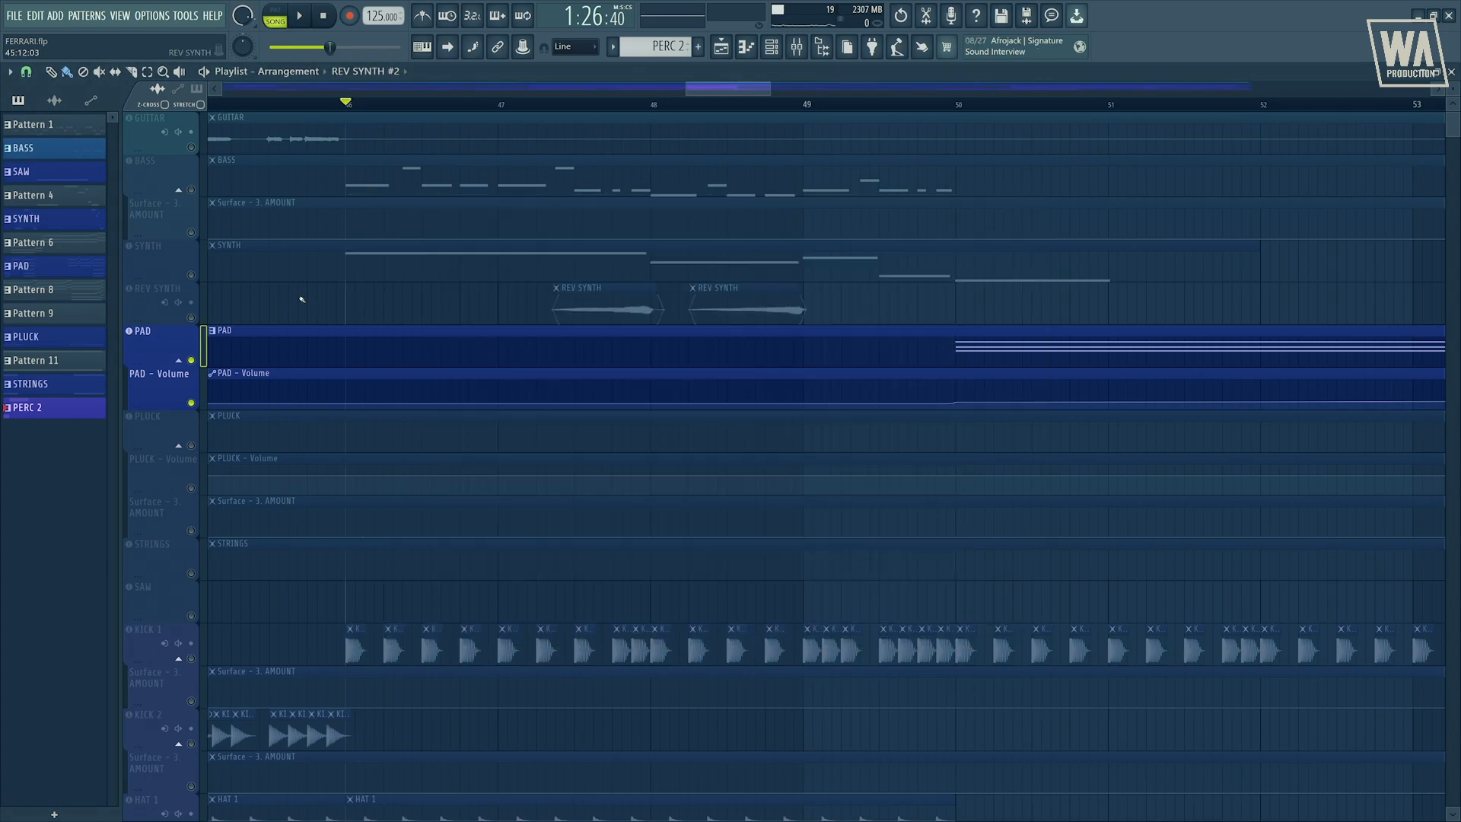
# Play the soloed pad part from bar 50, where its second section begins
pyautogui.scroll(-5, 300, 302)
pyautogui.scroll(-5, 535, 319)
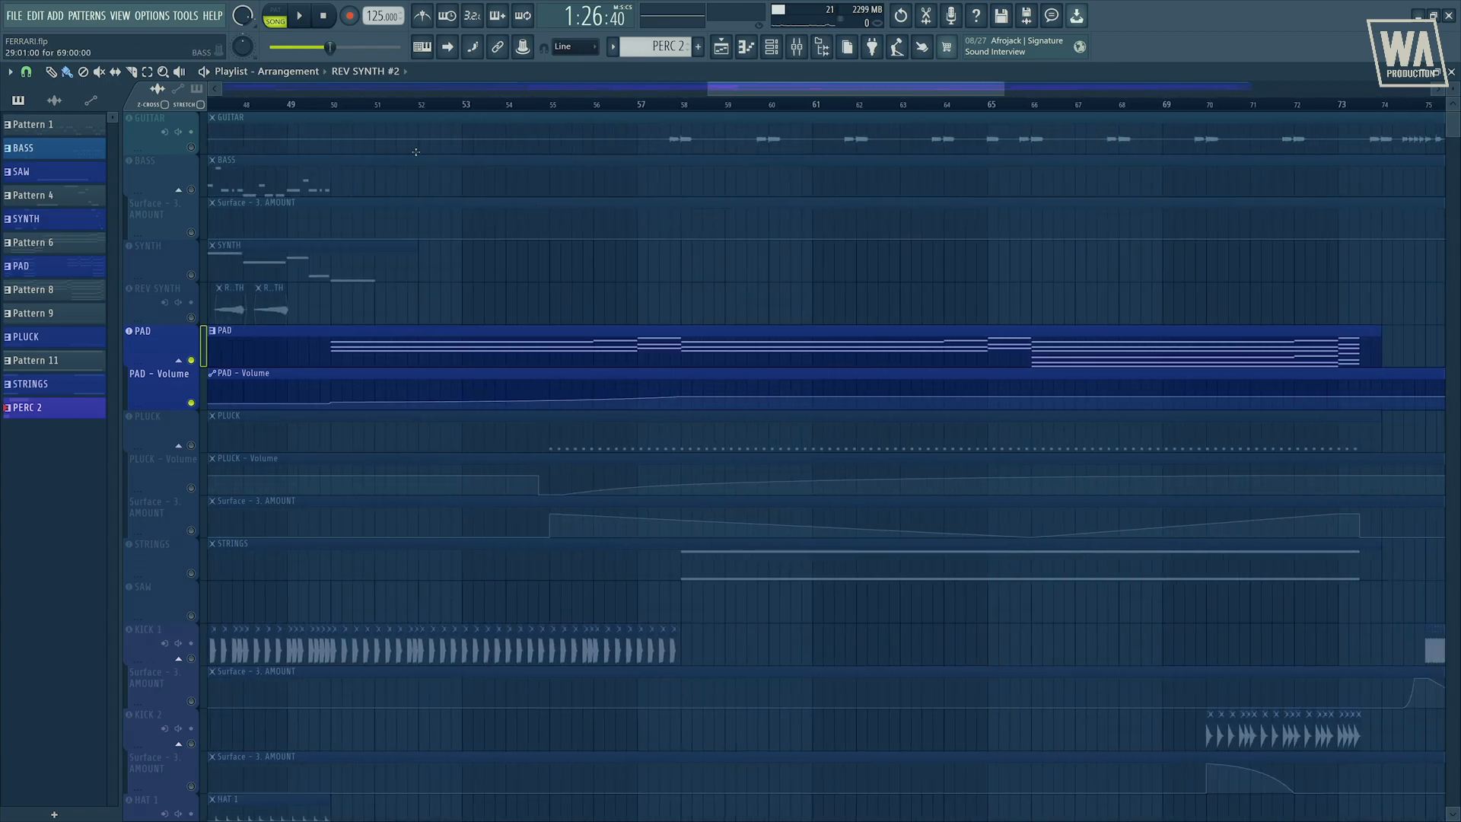
pyautogui.click(334, 104)
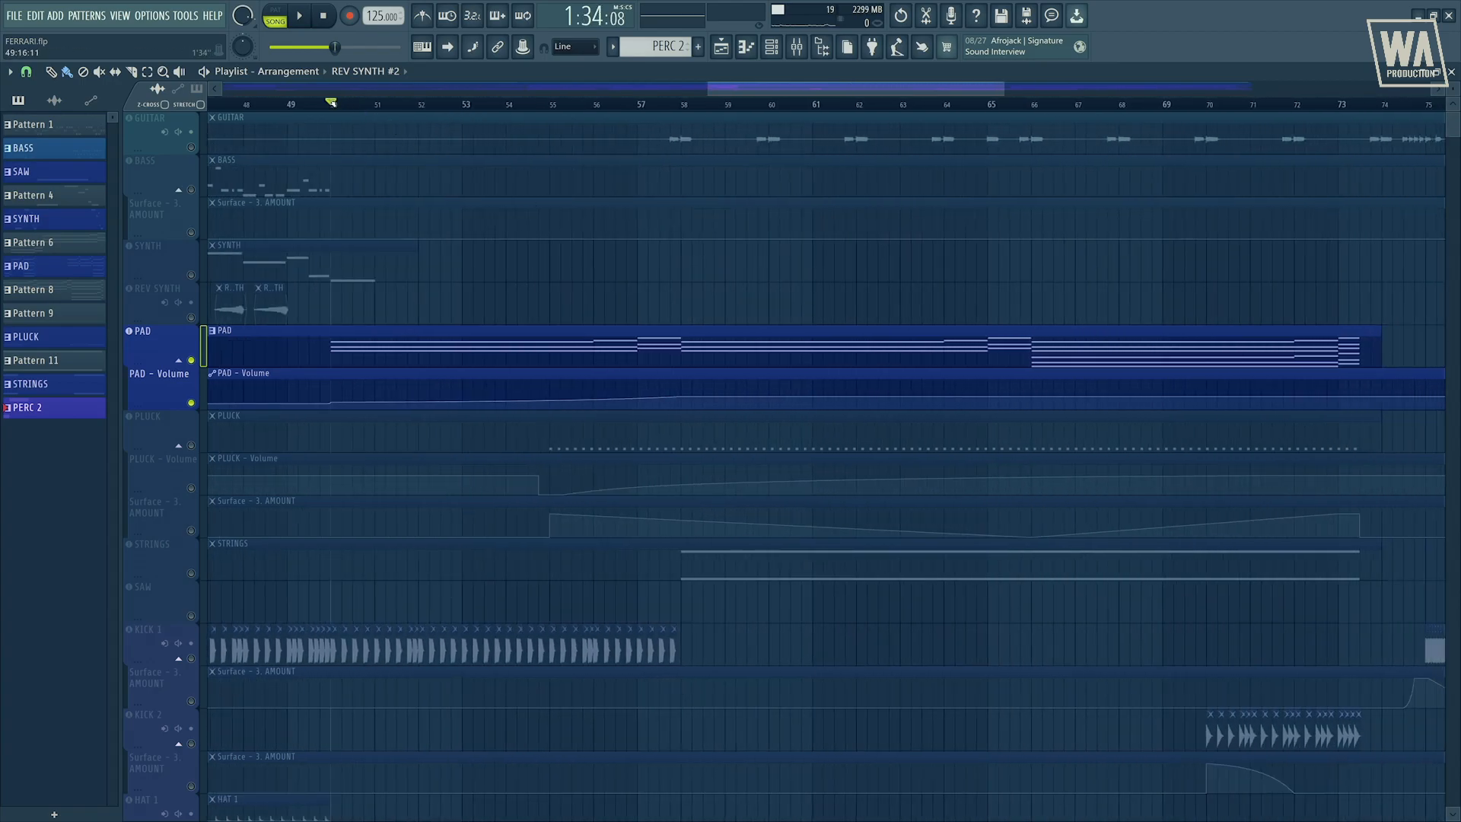
pyautogui.press('space')
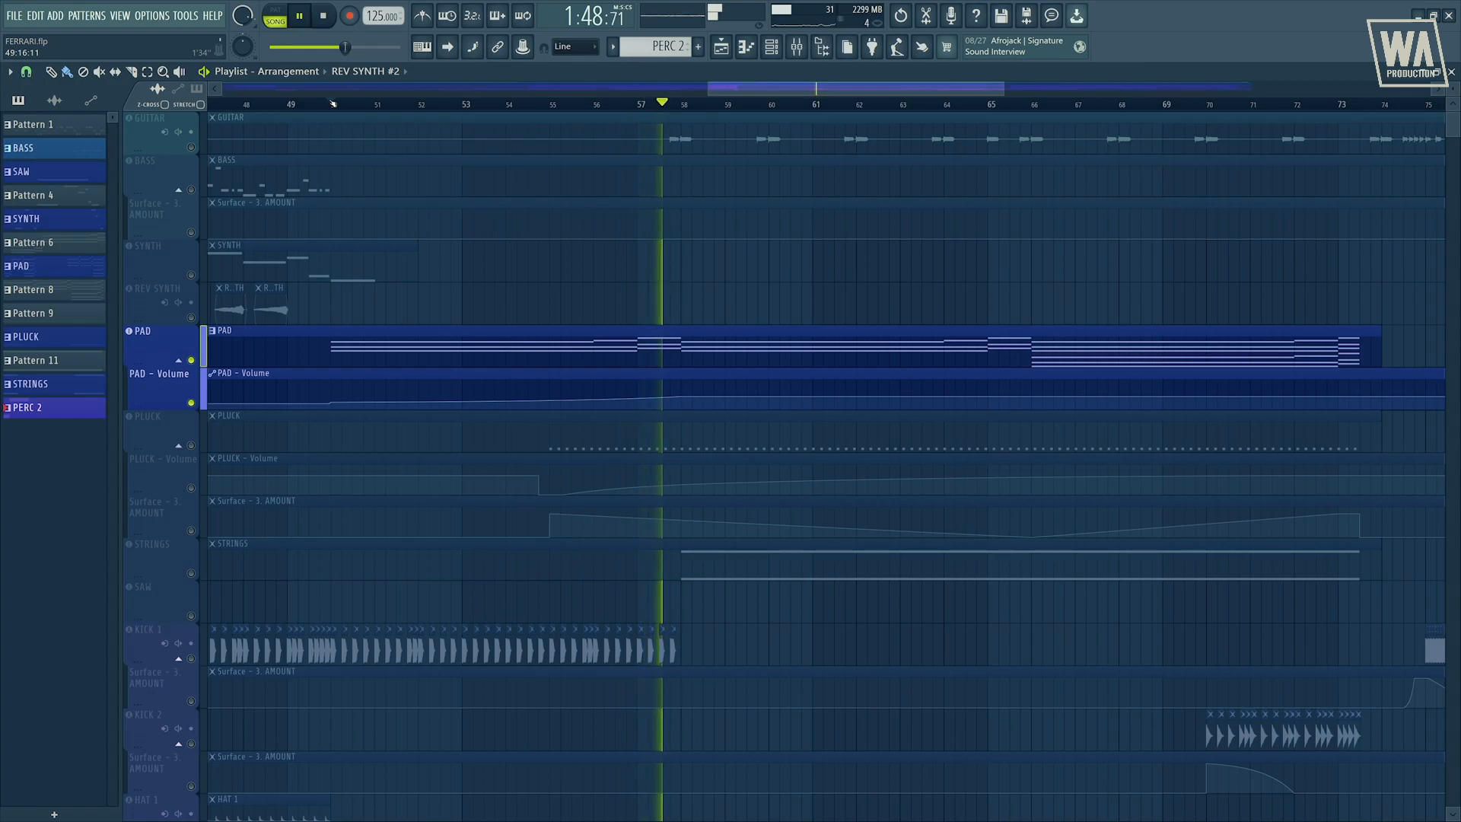
pyautogui.press('space')
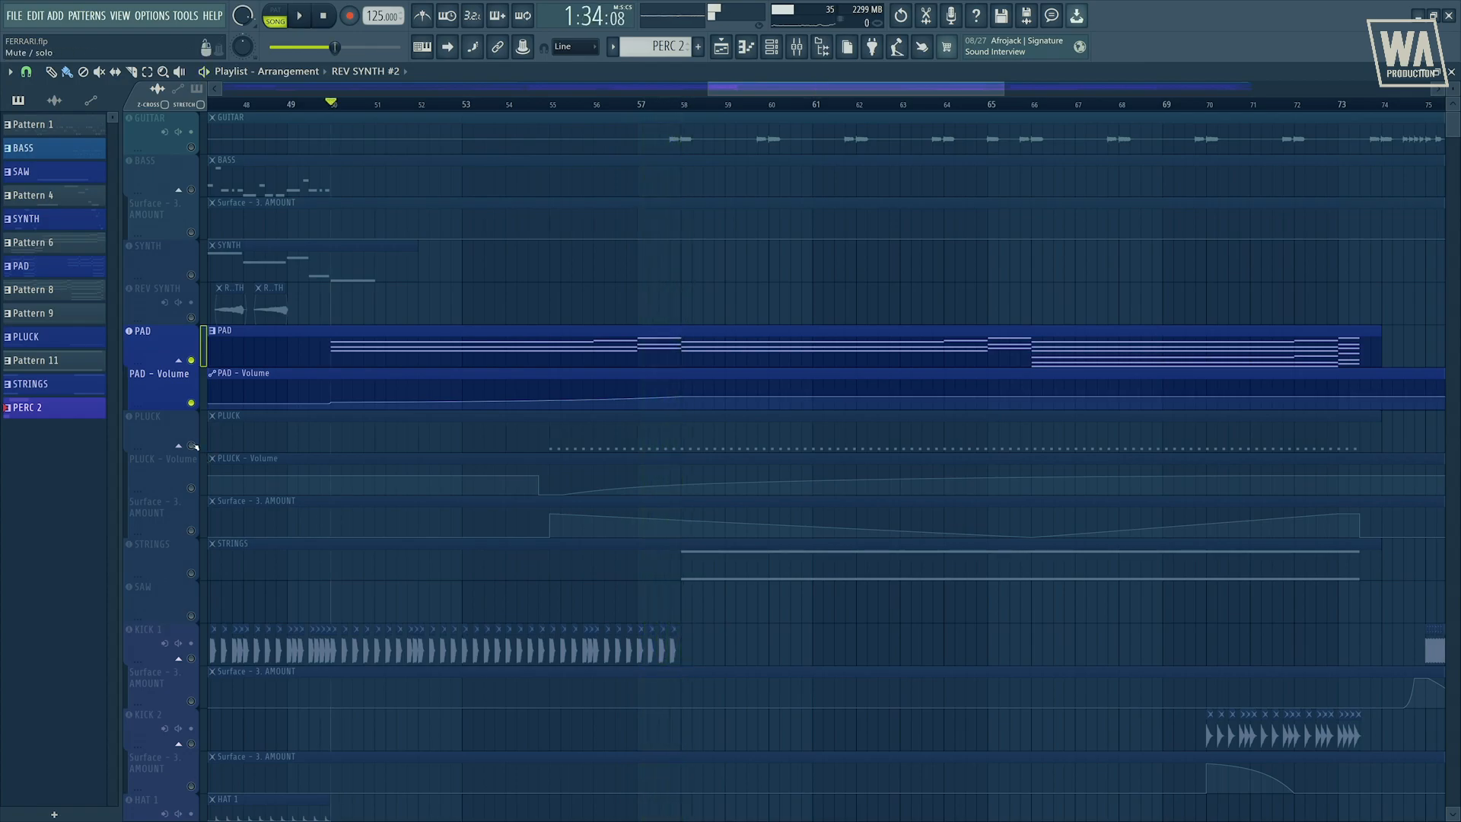
# Solo the PLUCK track and enable its volume and Surface amount automation tracks
pyautogui.rightClick(191, 446)
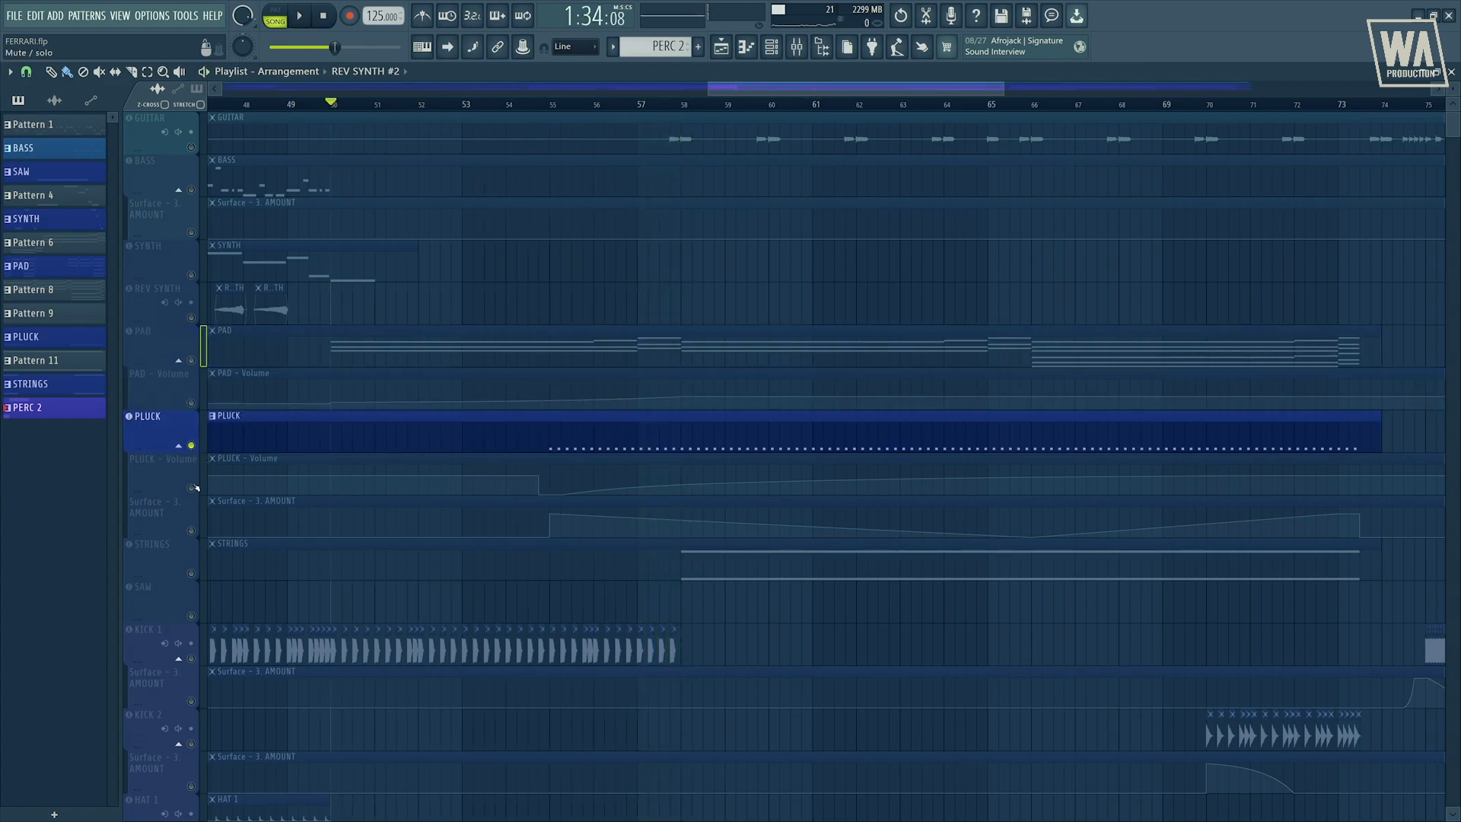
pyautogui.click(191, 488)
pyautogui.click(191, 530)
# Examine the PLUCK track's Ascension instrument and play the soloed pluck part from bar 55
pyautogui.click(152, 429)
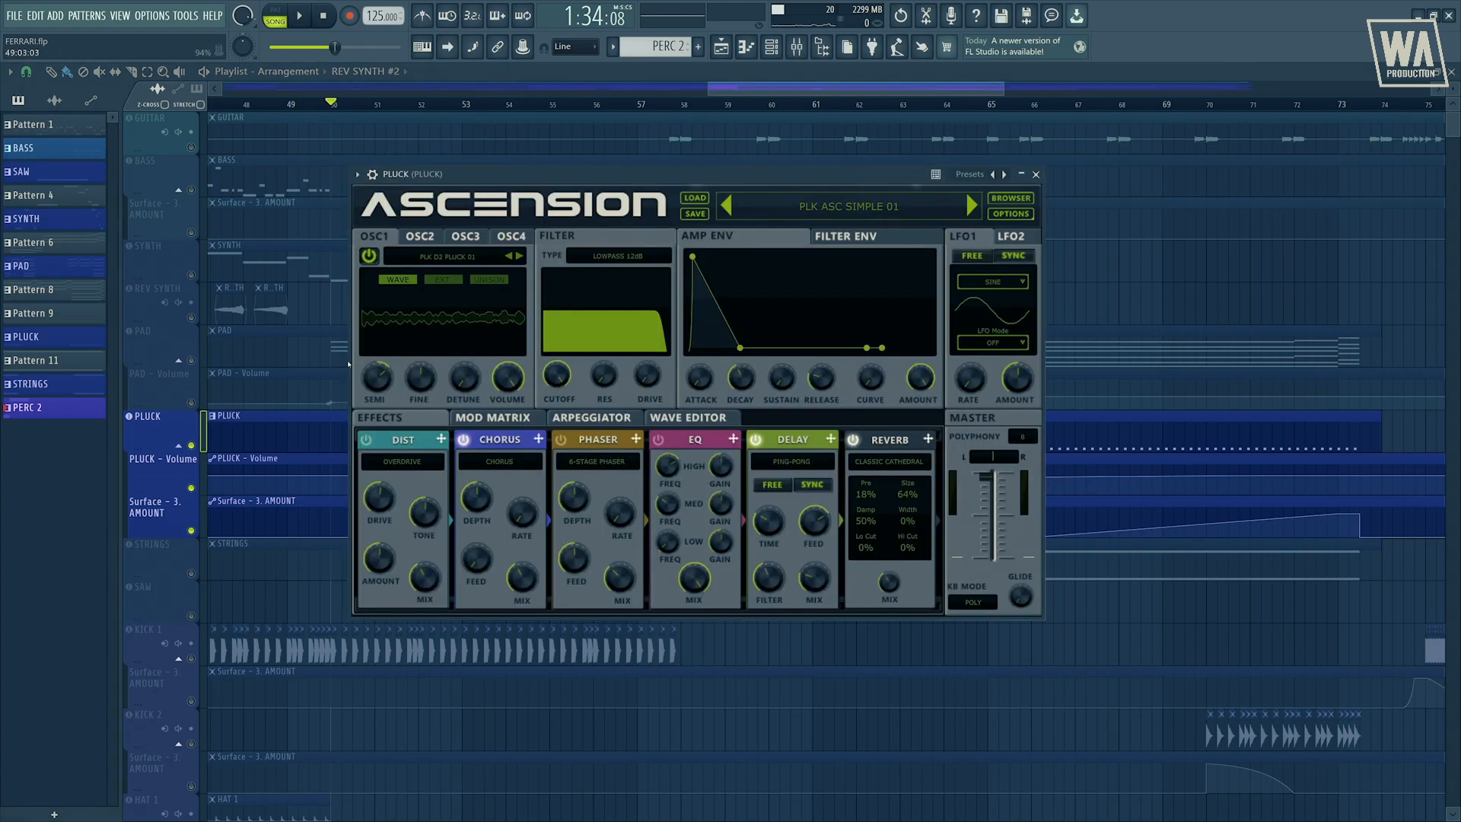
pyautogui.moveTo(568, 172); pyautogui.dragTo(593, 175)
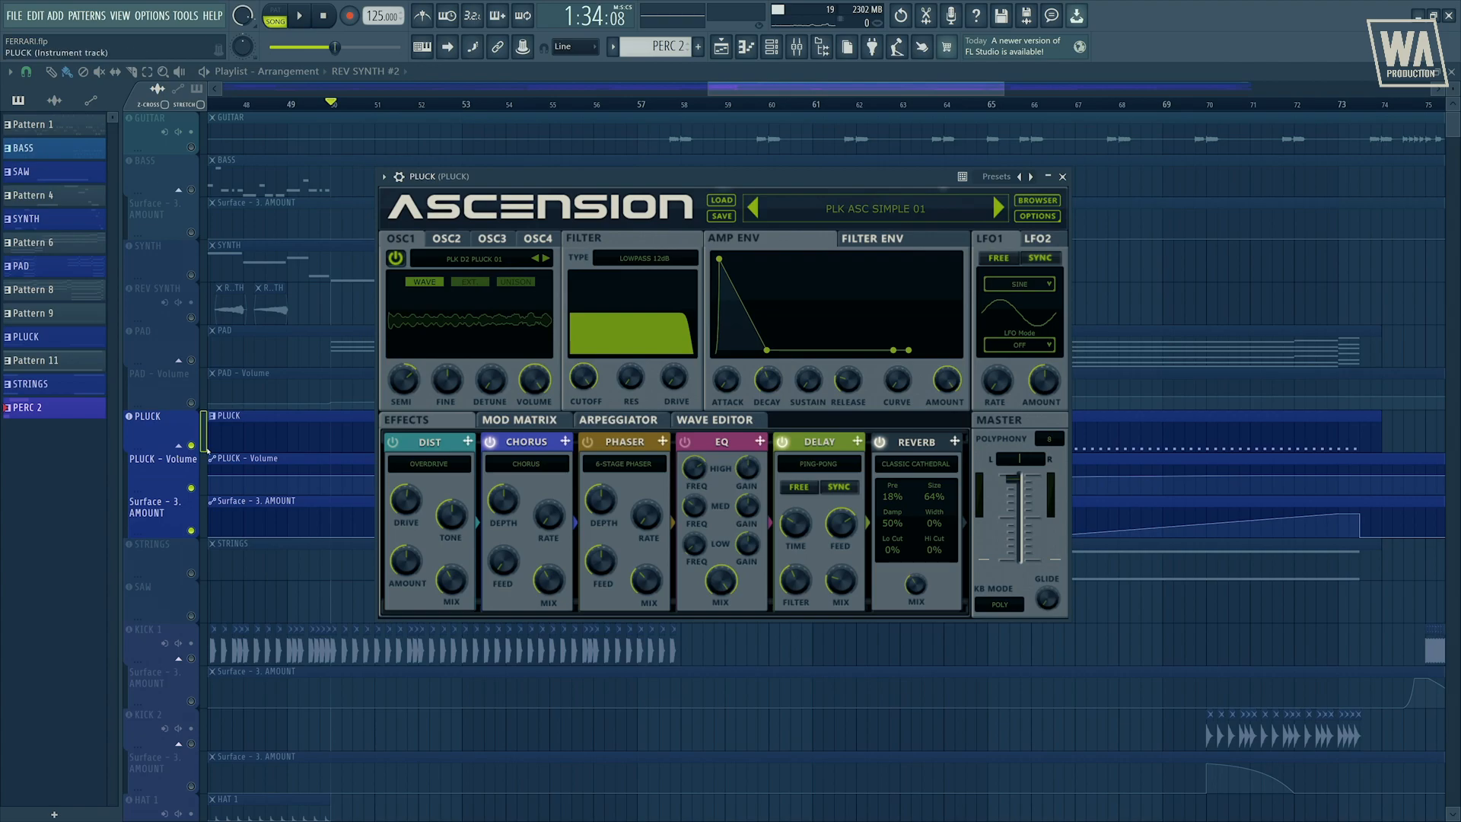
pyautogui.press('Escape')
pyautogui.click(551, 109)
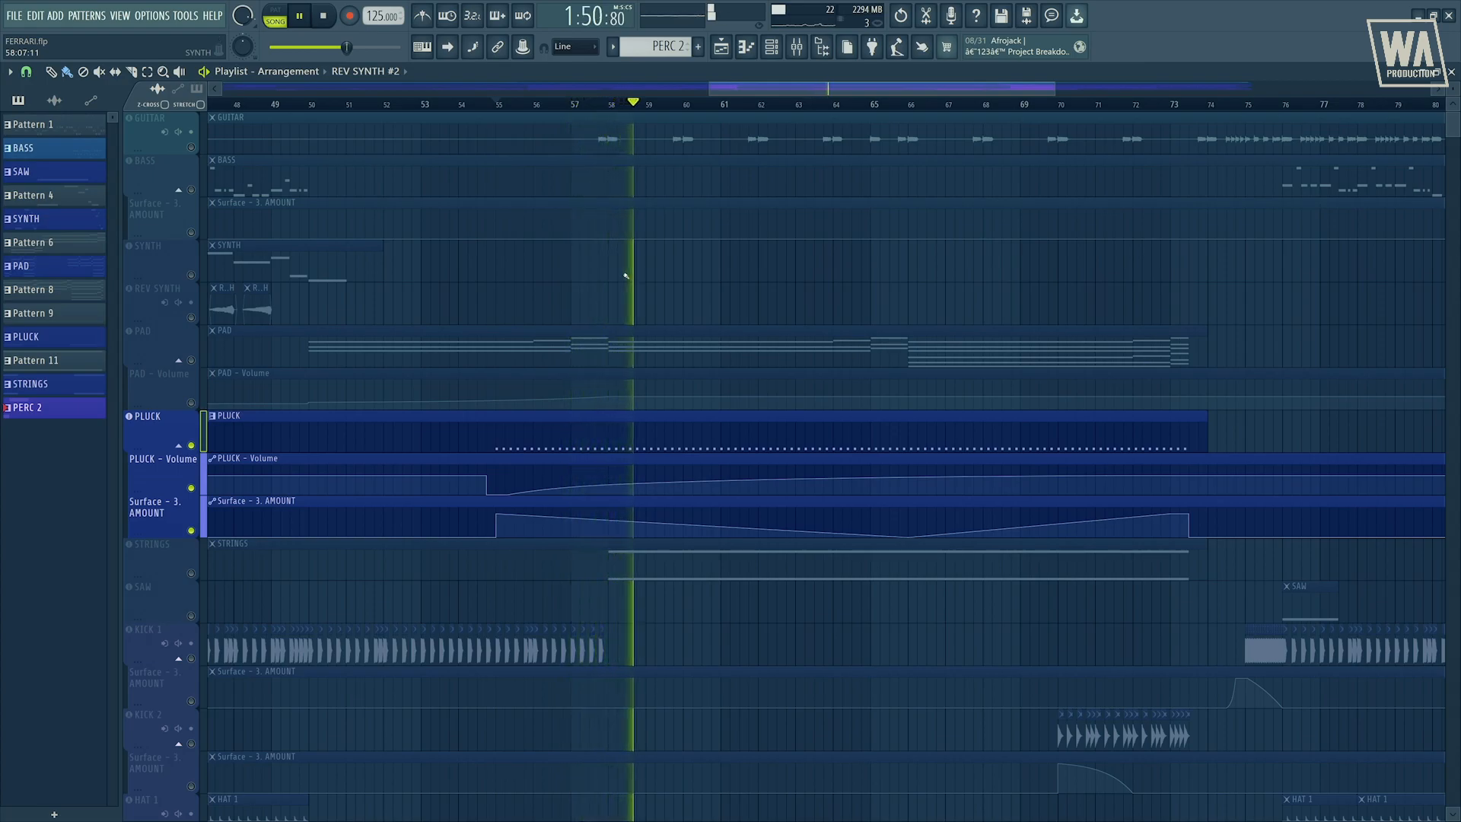
pyautogui.press('space')
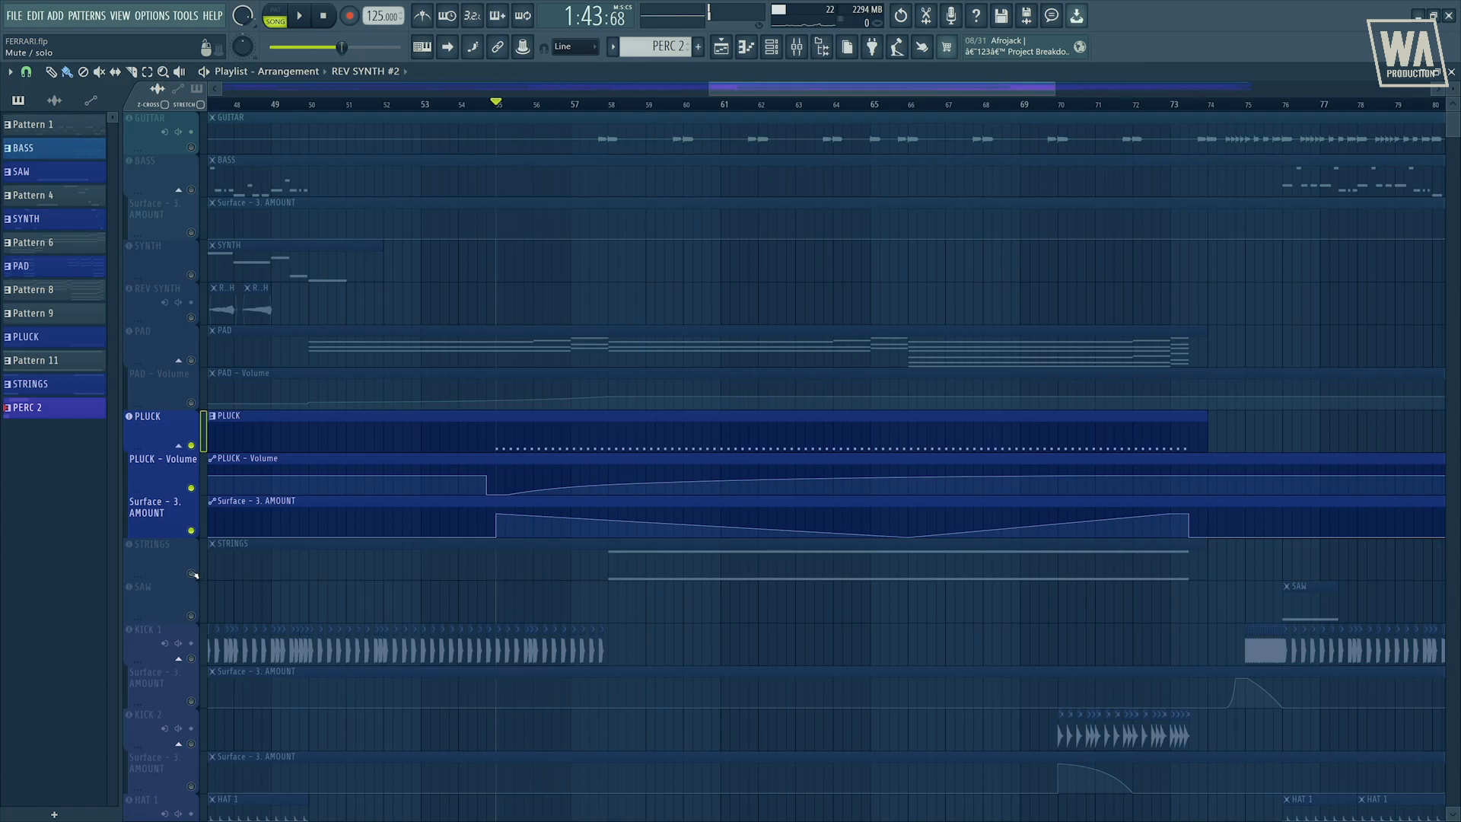
# Solo the STRINGS track and examine its Ascension instrument settings
pyautogui.click(178, 557)
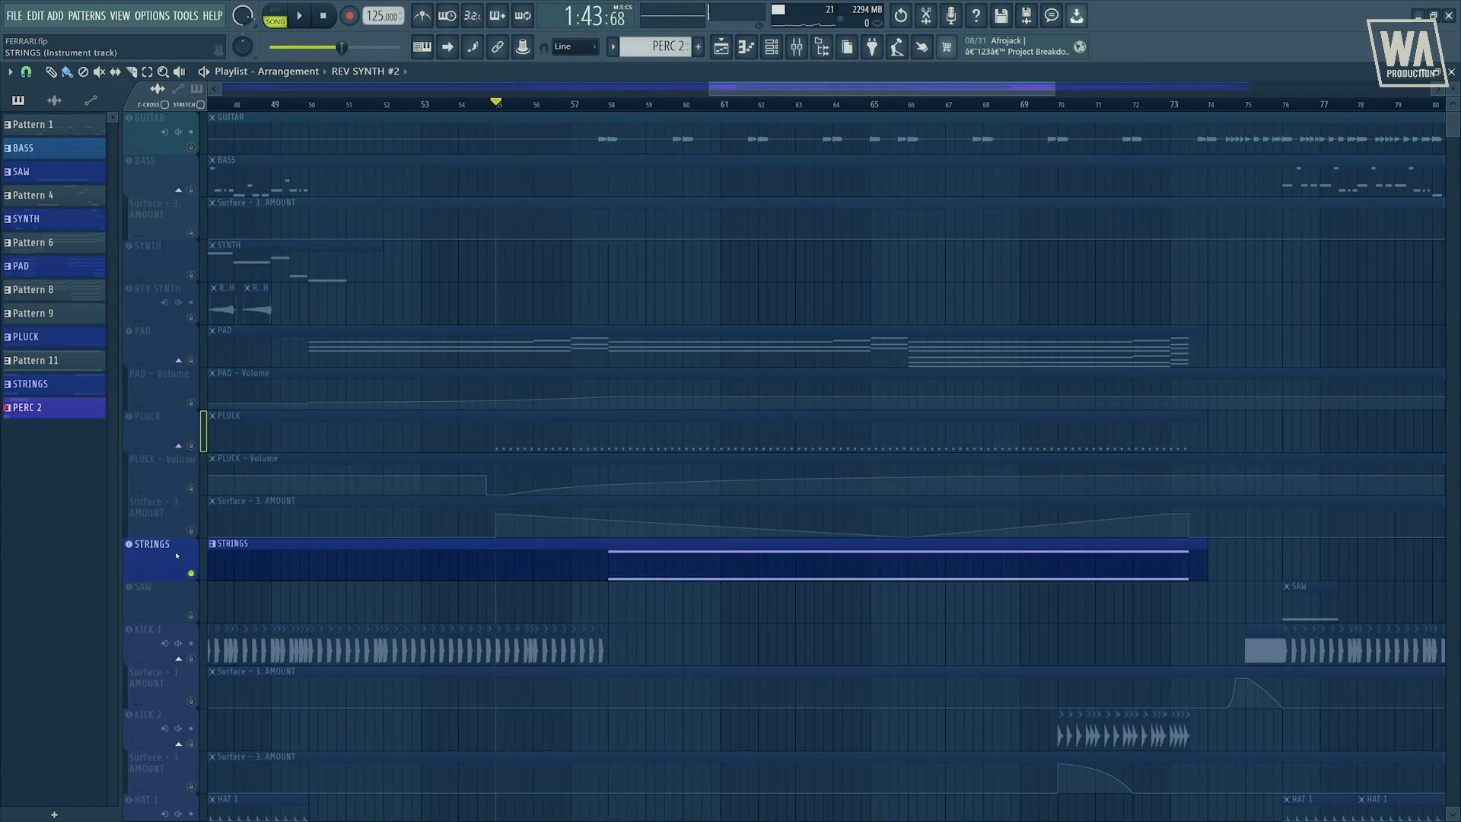
pyautogui.click(176, 555)
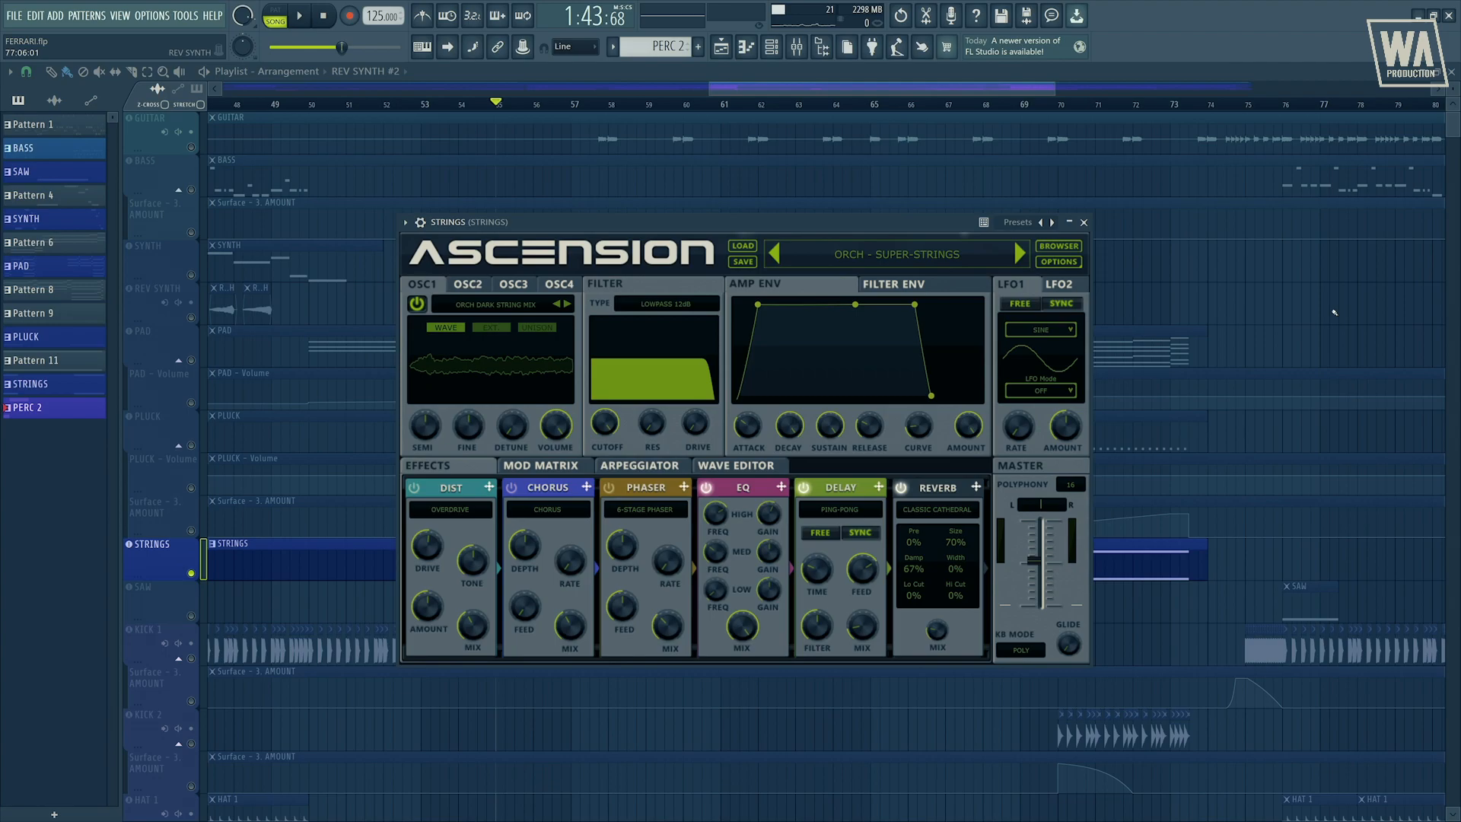
pyautogui.click(1083, 222)
# Play the soloed strings part from about bar 58, where its notes start
pyautogui.click(600, 104)
pyautogui.press('space')
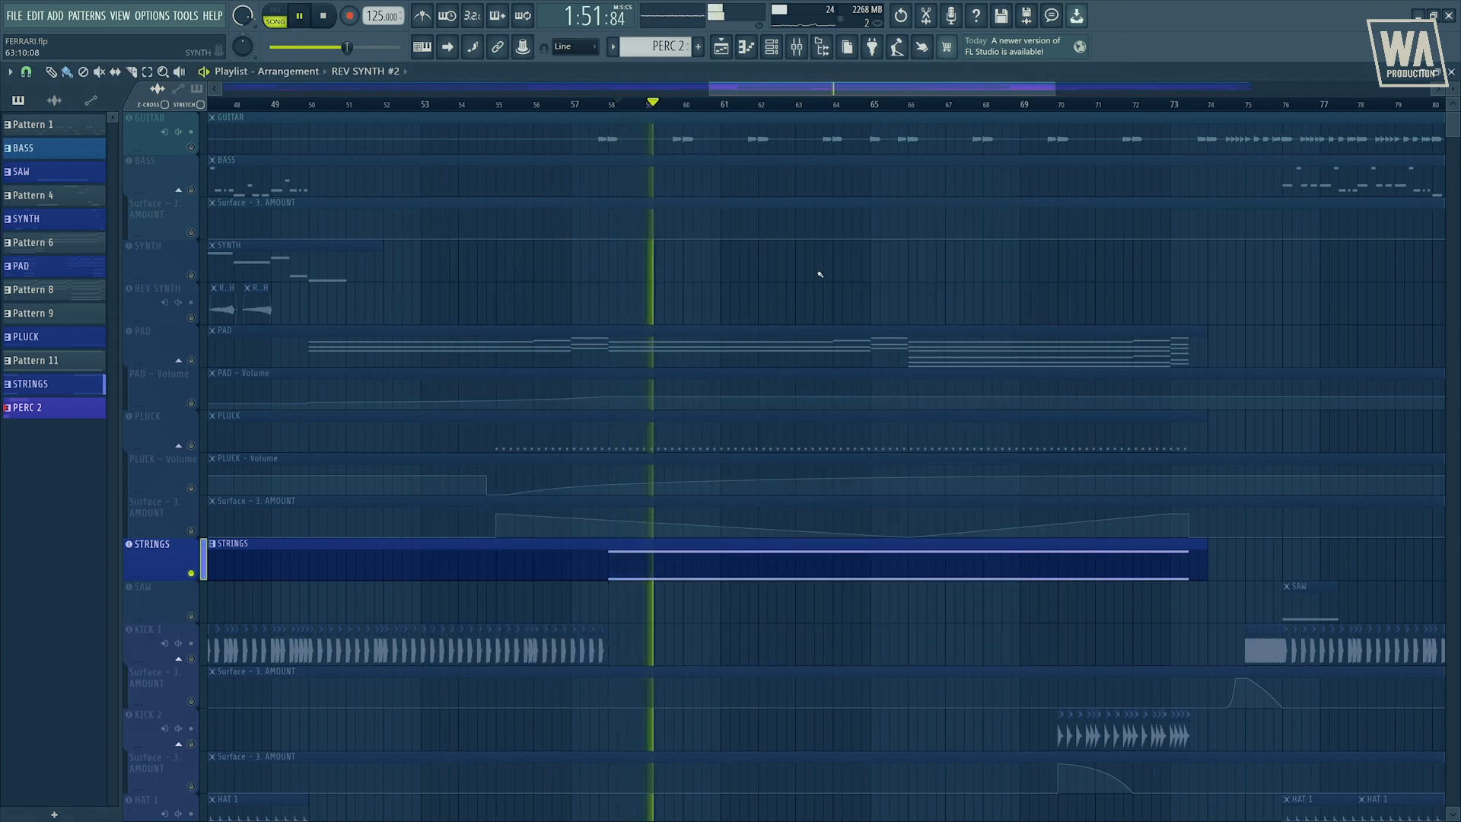
pyautogui.scroll(-2, 685, 319)
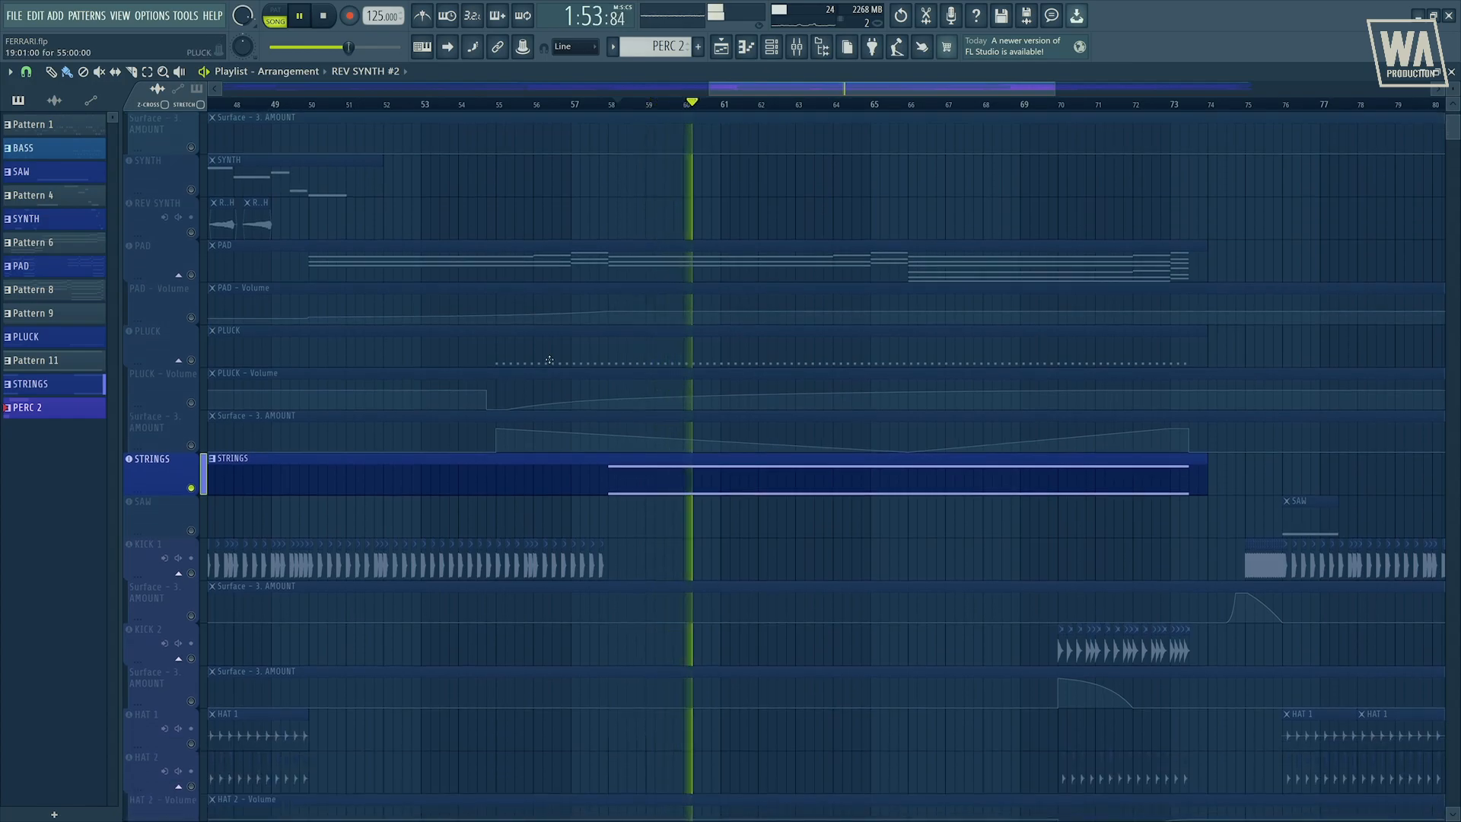
pyautogui.press('space')
# Examine the SAW track's Ascension instrument and play the soloed saw part from bar 30
pyautogui.scroll(5, 549, 360)
pyautogui.click(408, 104)
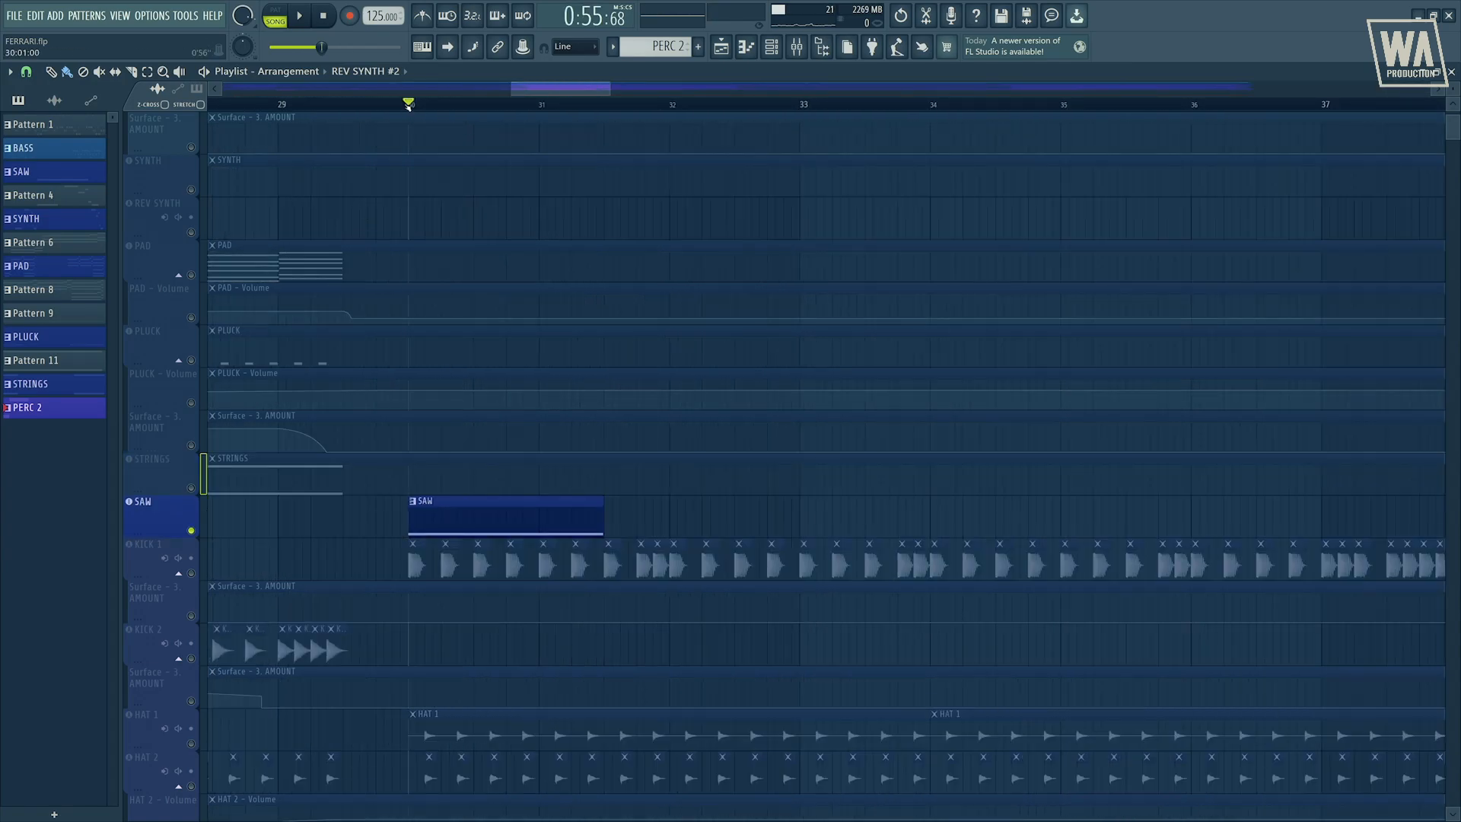
pyautogui.click(180, 511)
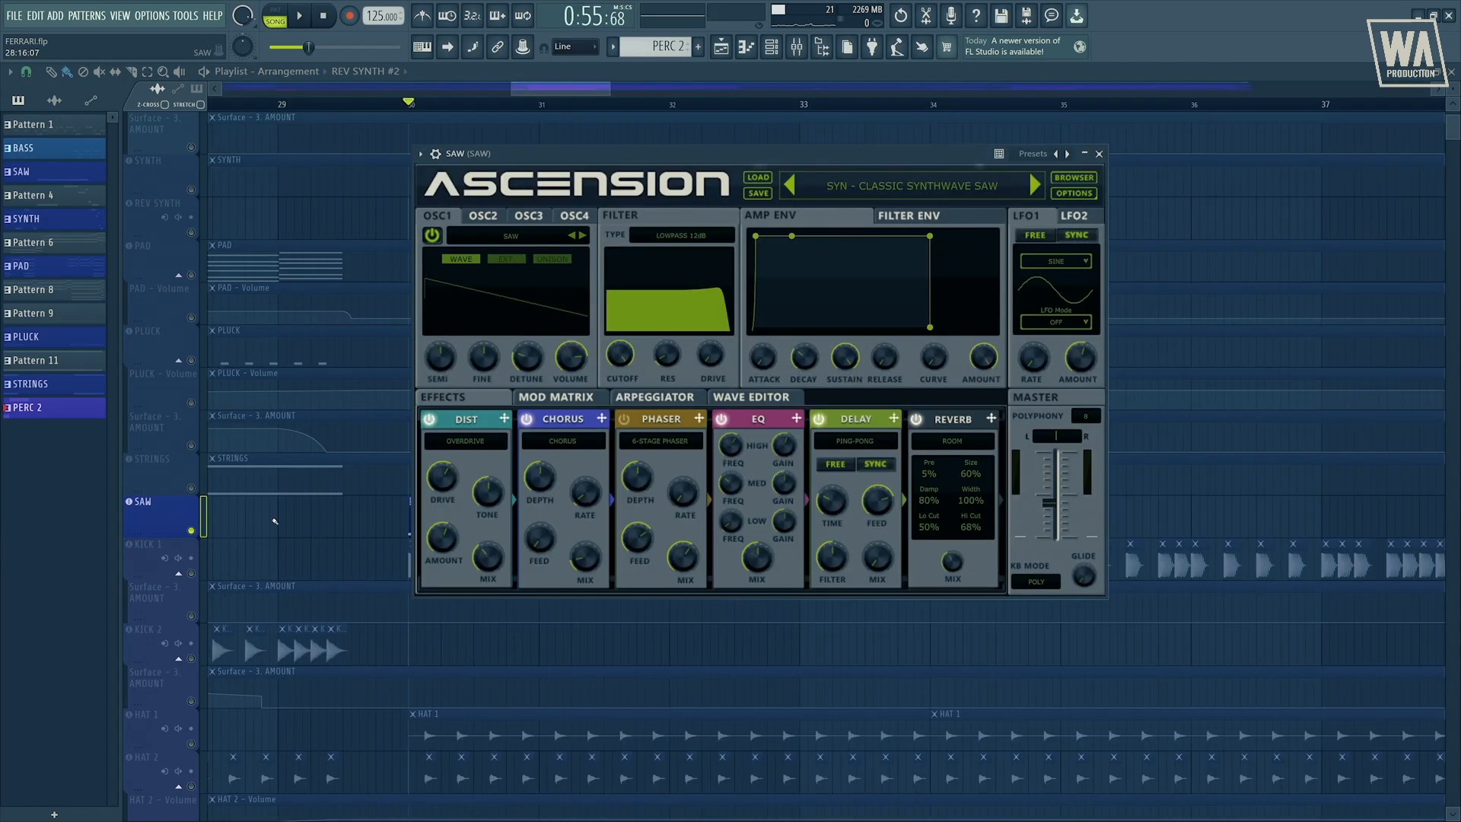
pyautogui.press('Escape')
pyautogui.press('space')
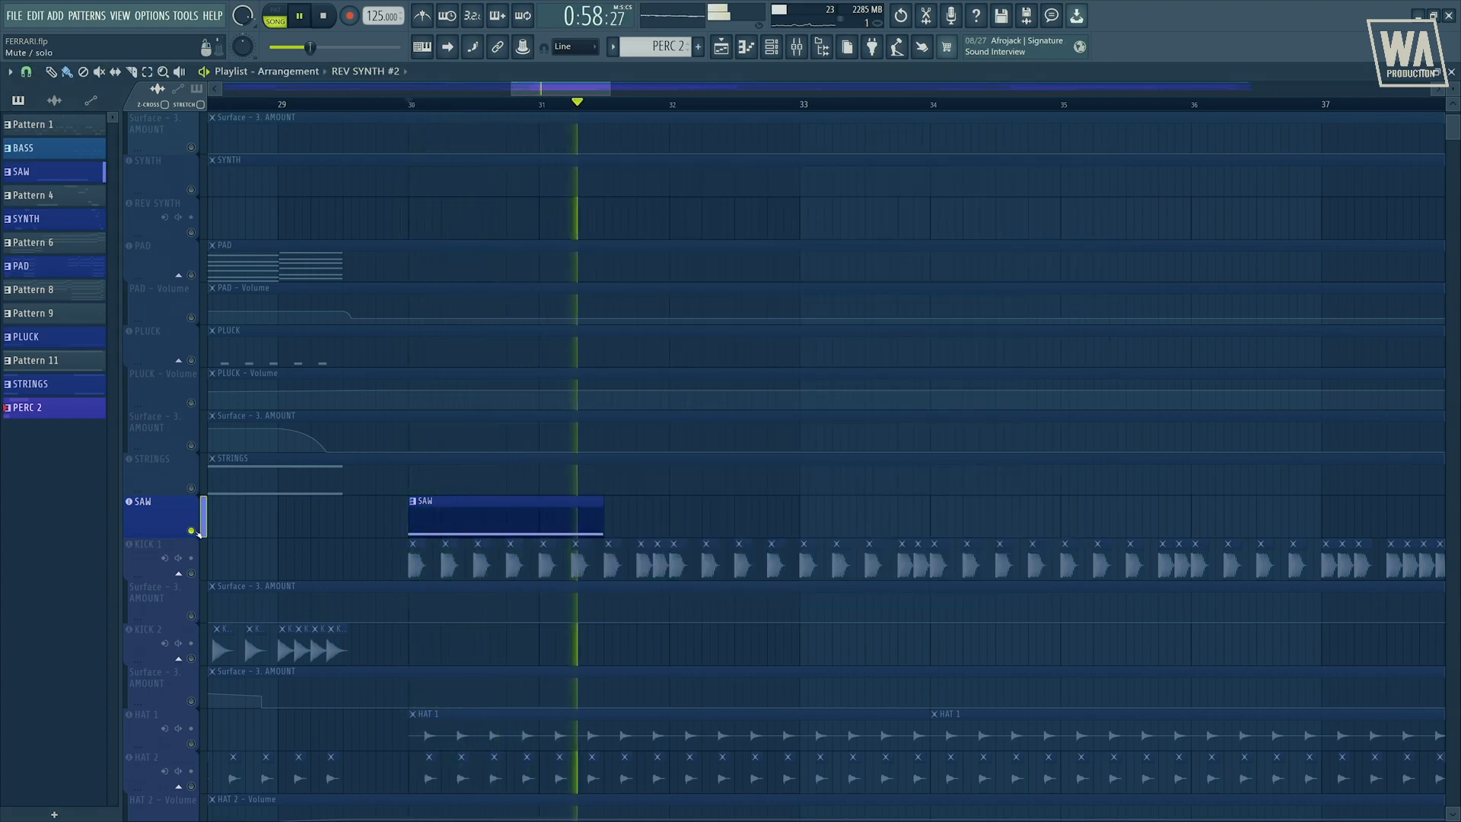
pyautogui.press('space')
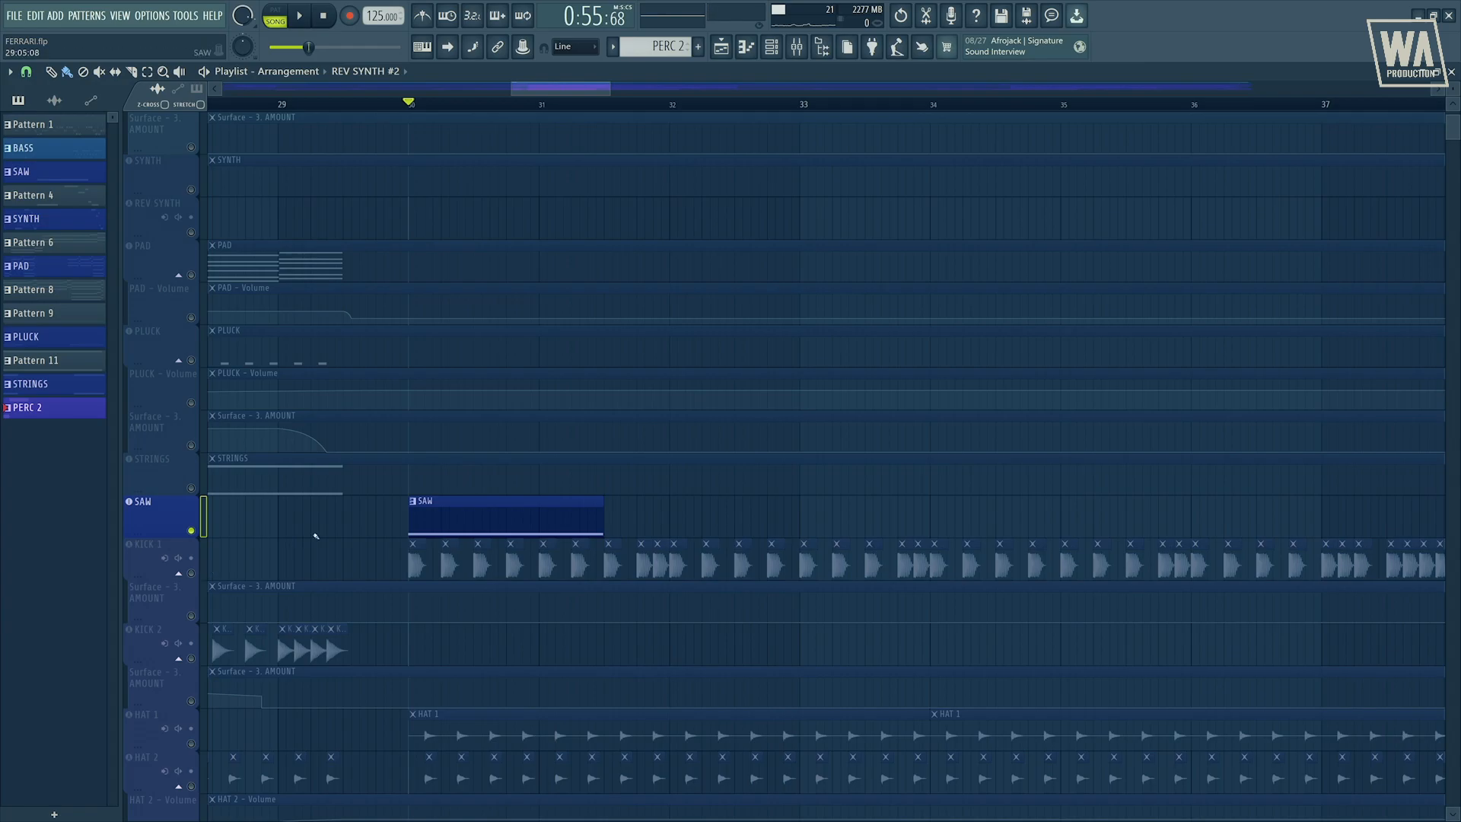
# Solo the KICK 1 and KICK 2 tracks together with their Surface amount automation tracks
pyautogui.scroll(-5, 316, 535)
pyautogui.scroll(-3, 290, 541)
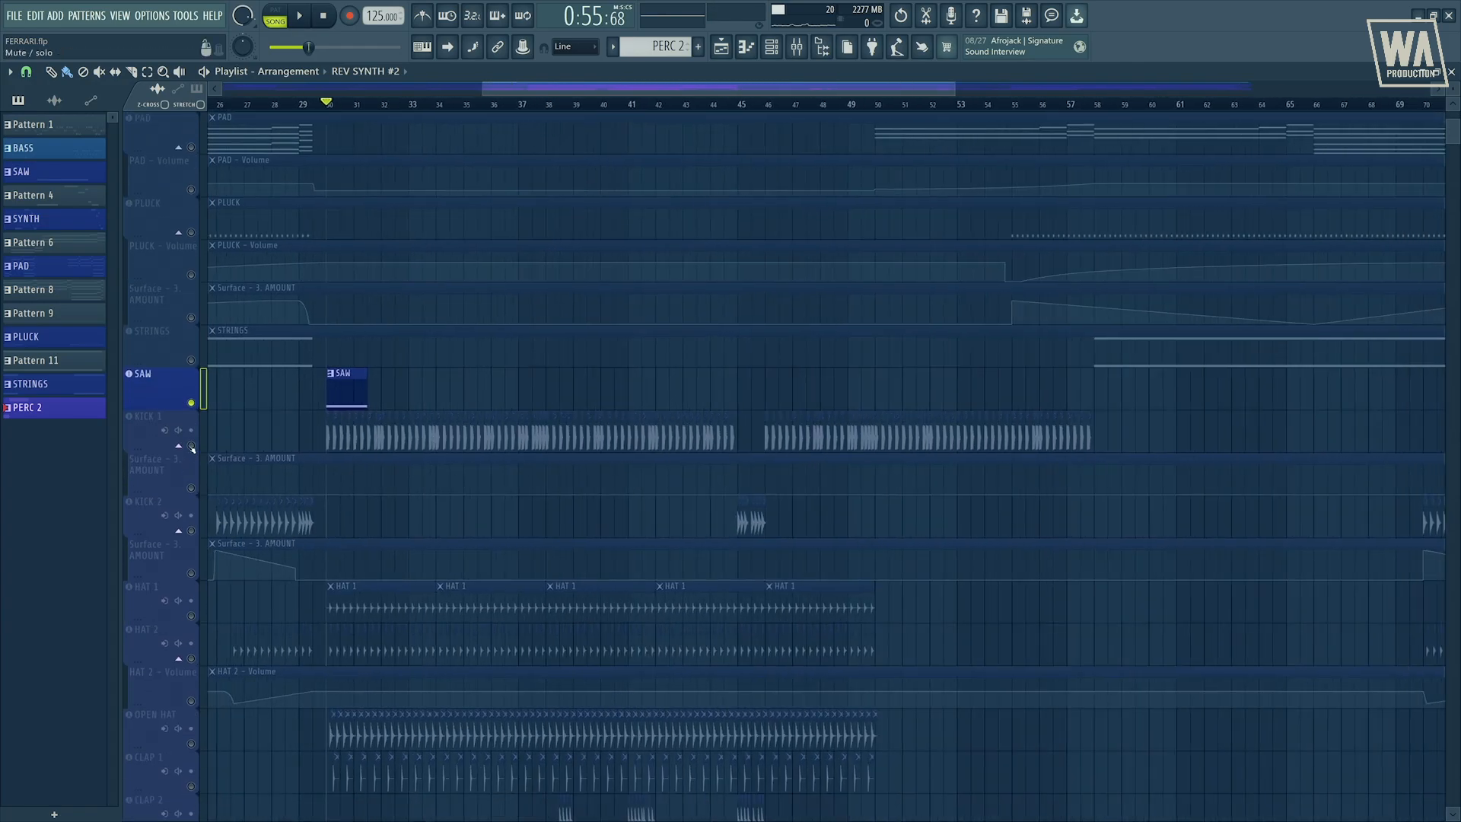
pyautogui.click(191, 447)
pyautogui.click(191, 489)
pyautogui.click(192, 531)
pyautogui.click(191, 573)
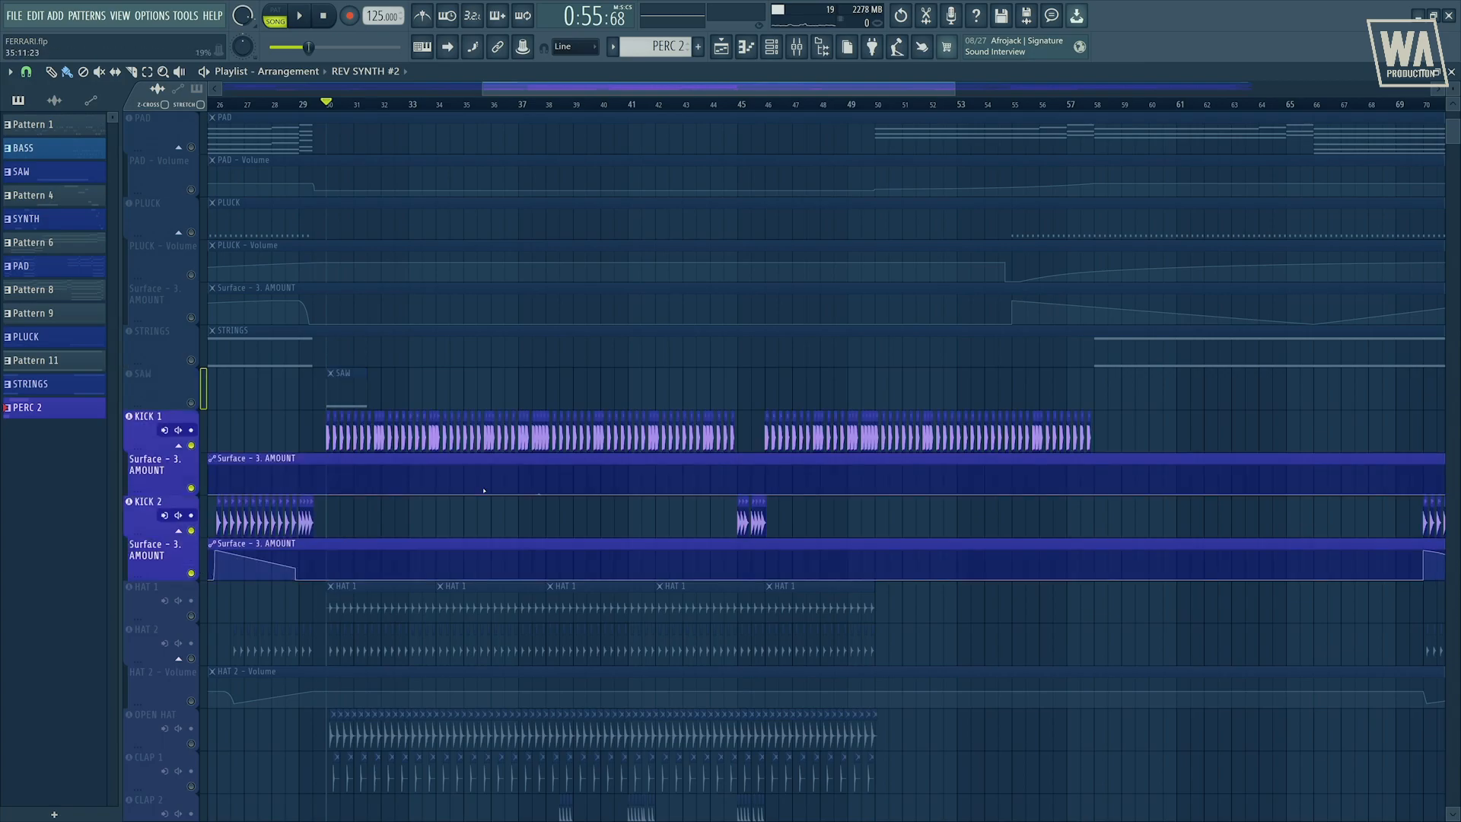
pyautogui.scroll(-3, 473, 492)
pyautogui.scroll(-2, 522, 493)
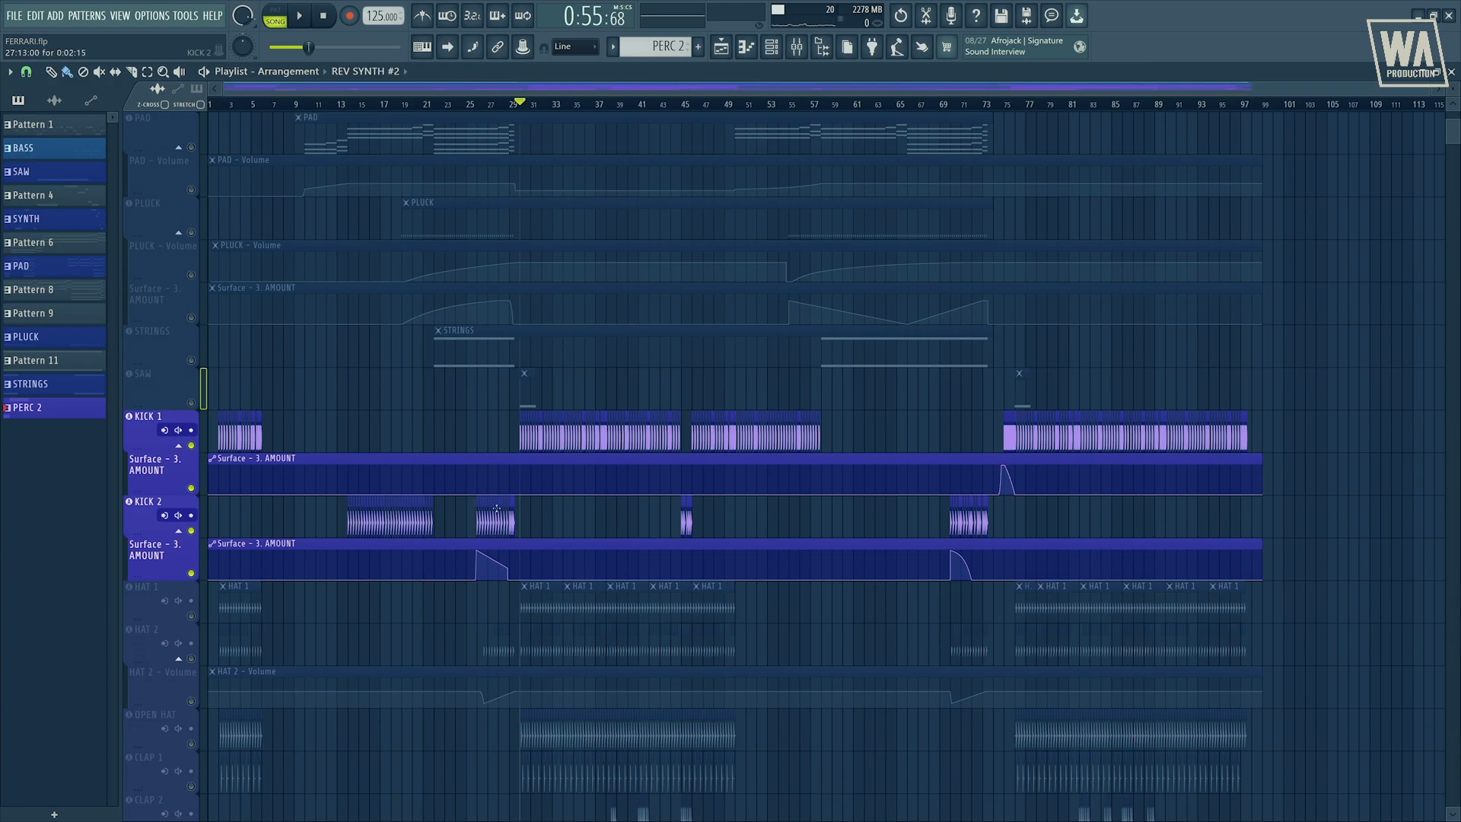
# Play the soloed kicks from bar 30, followed by the KICK 2 build-up from bar 26
pyautogui.scroll(4, 496, 507)
pyautogui.scroll(-2, 400, 507)
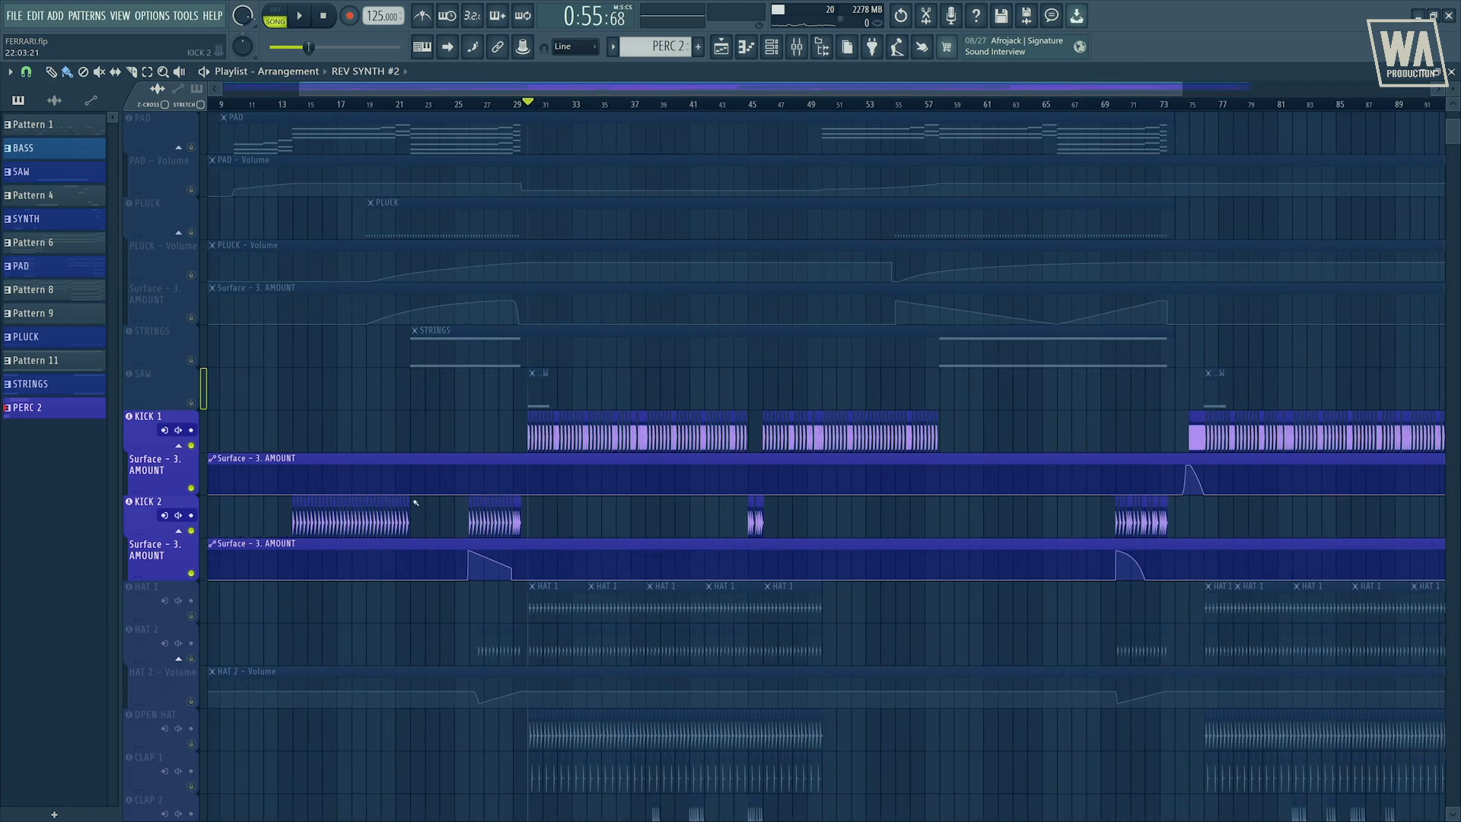
pyautogui.scroll(3, 399, 507)
pyautogui.scroll(2, 502, 515)
pyautogui.scroll(6, 811, 522)
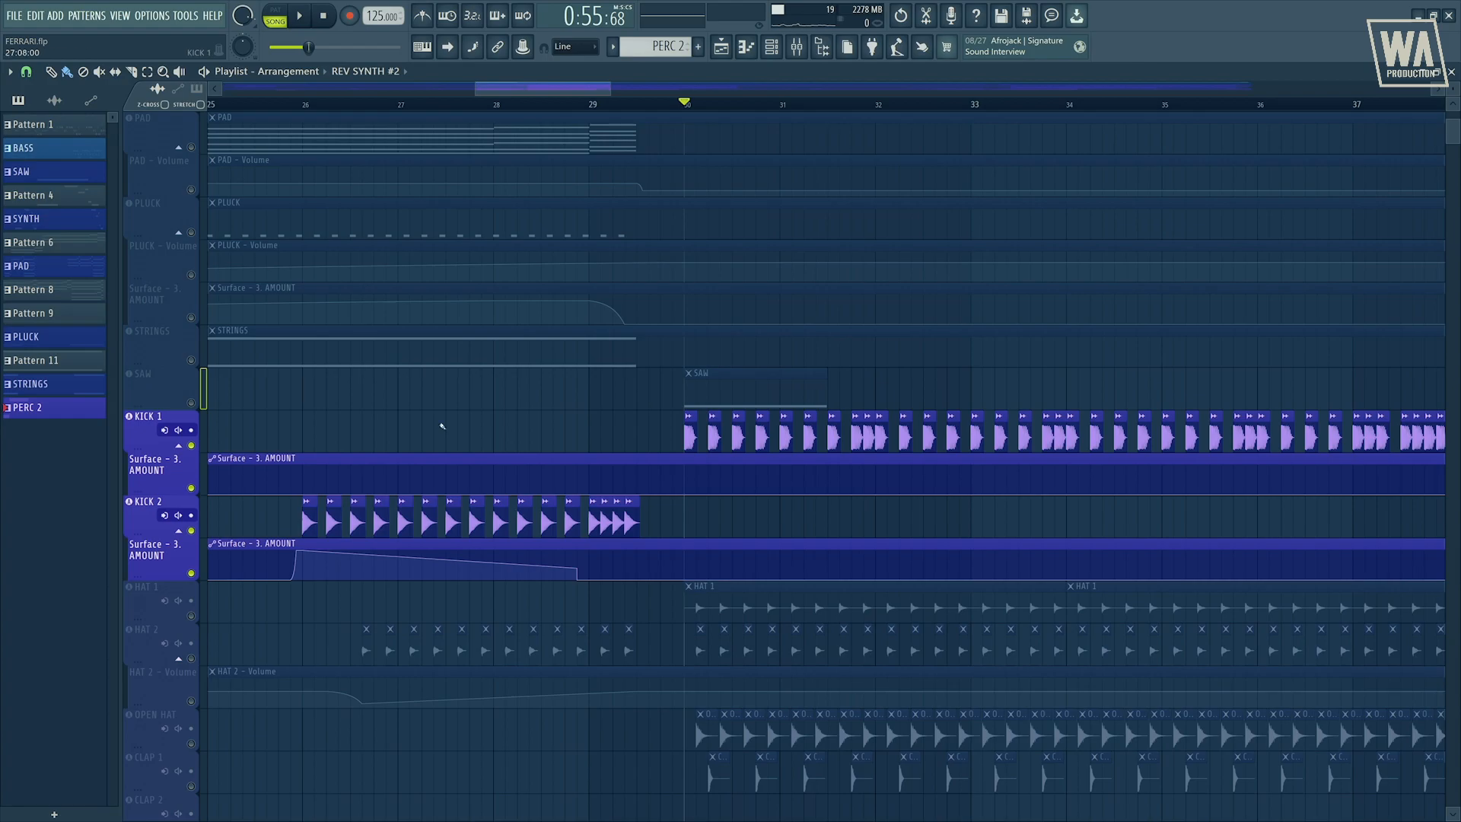
pyautogui.press('space')
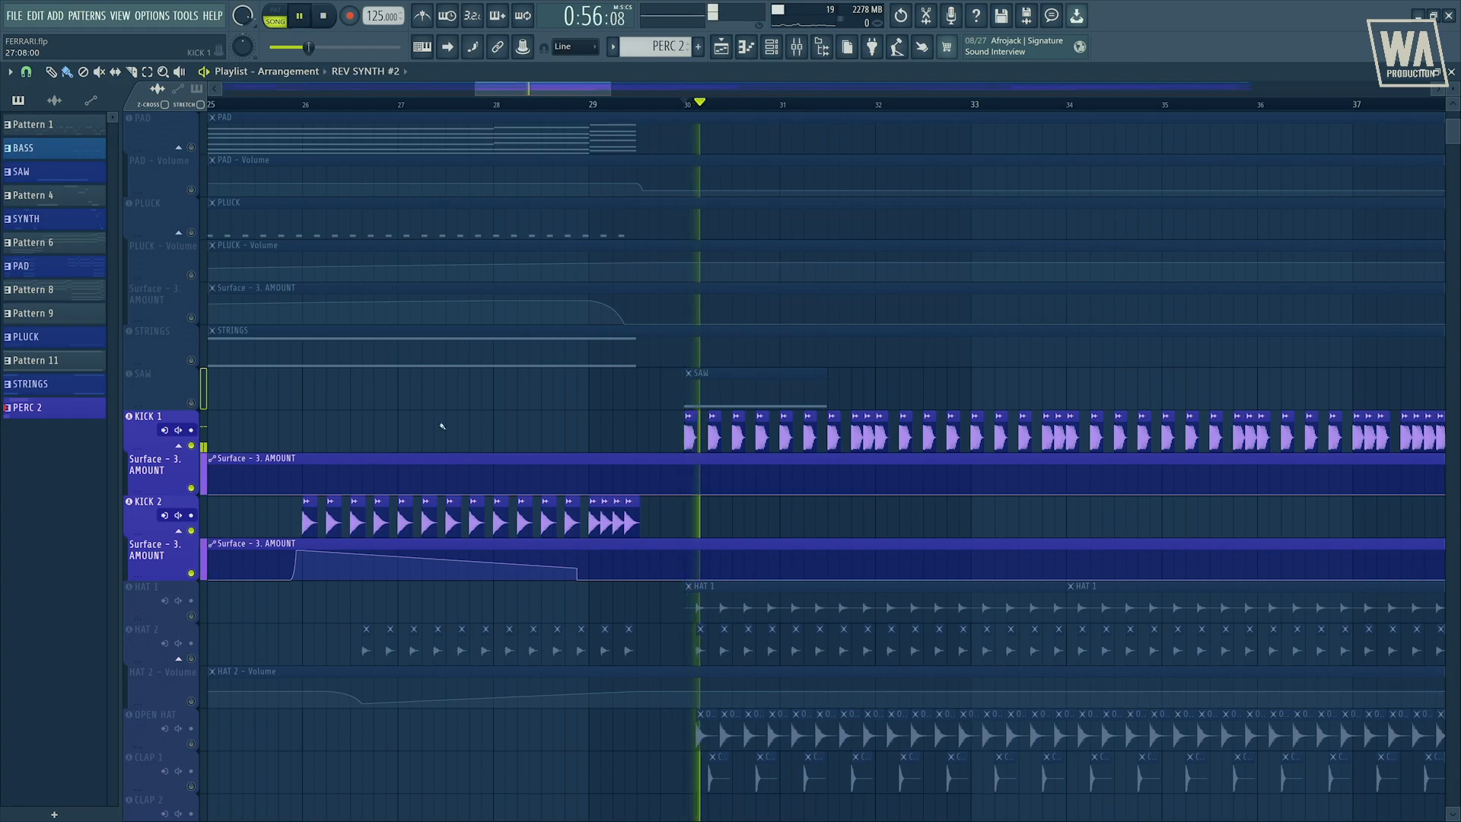
pyautogui.click(307, 105)
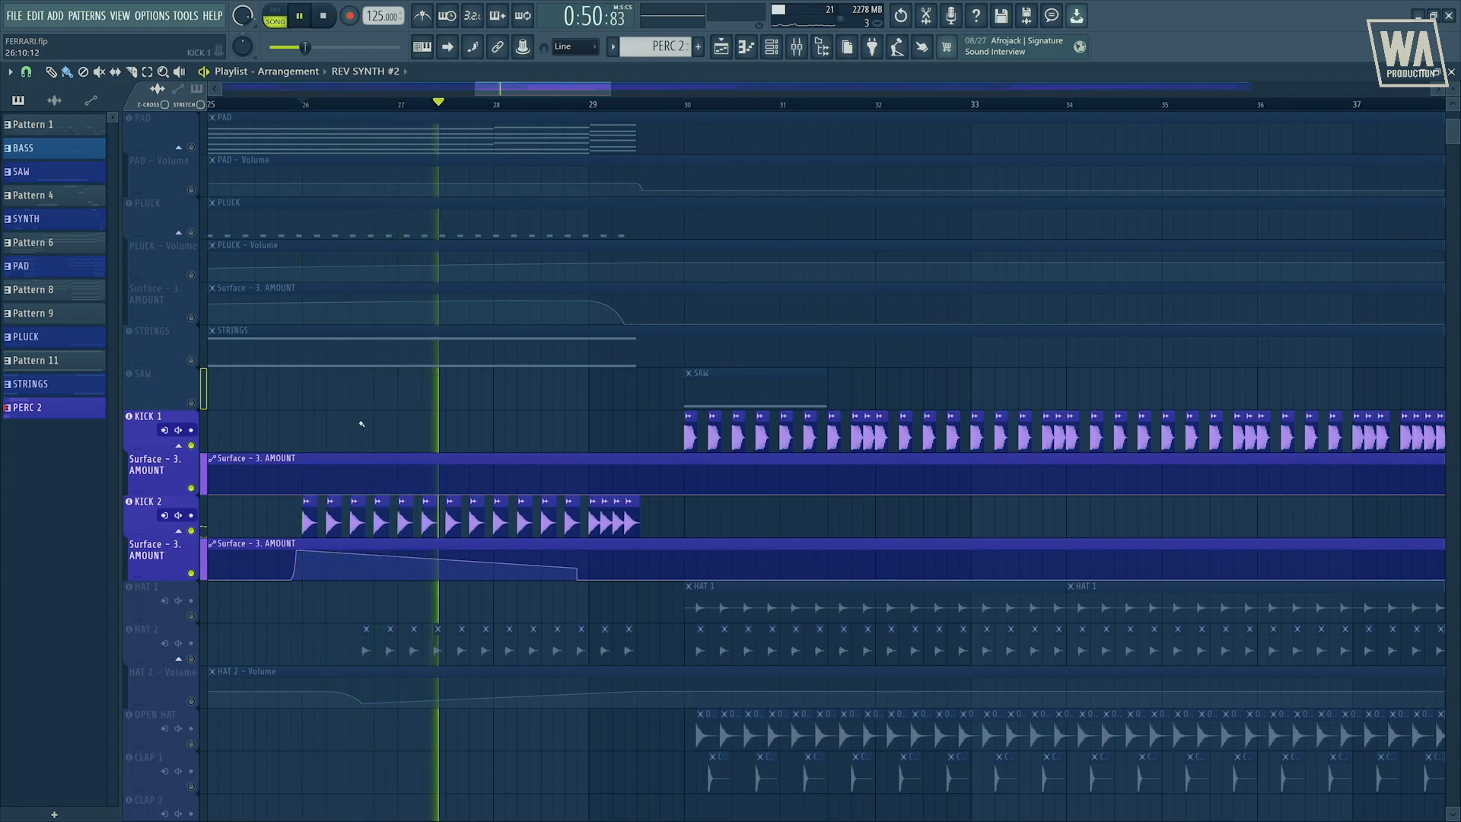
pyautogui.press('space')
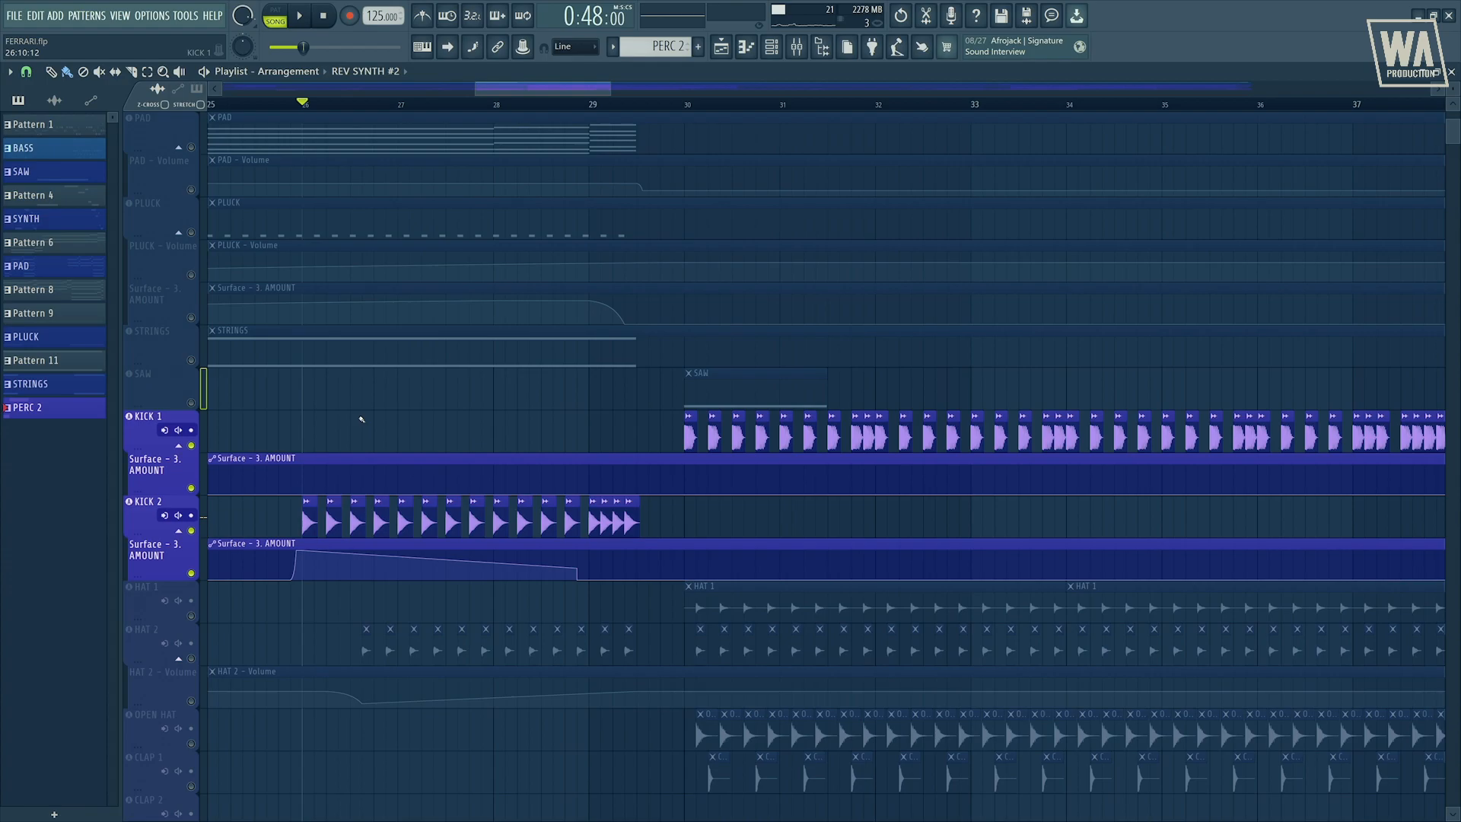
# Solo the HAT 1, HAT 2, OPEN HAT and HAT LOOP tracks together with the HAT 2 volume automation
pyautogui.scroll(-4, 361, 419)
pyautogui.rightClick(191, 445)
pyautogui.click(191, 488)
pyautogui.click(191, 530)
pyautogui.click(191, 573)
pyautogui.scroll(-2, 195, 575)
pyautogui.click(191, 701)
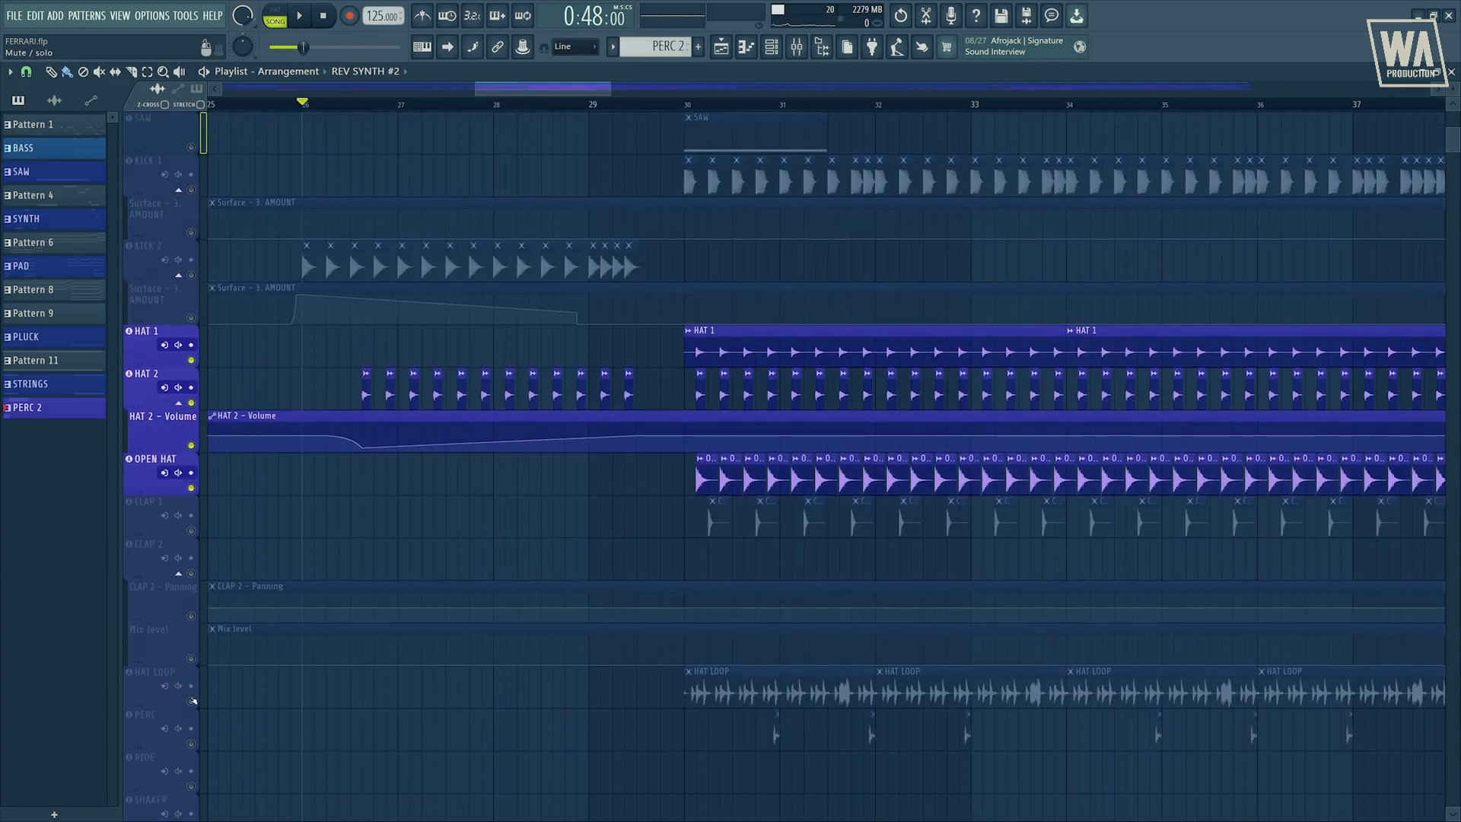
# Play the soloed hats from bar 30, where the hat loop starts
pyautogui.scroll(-2, 468, 507)
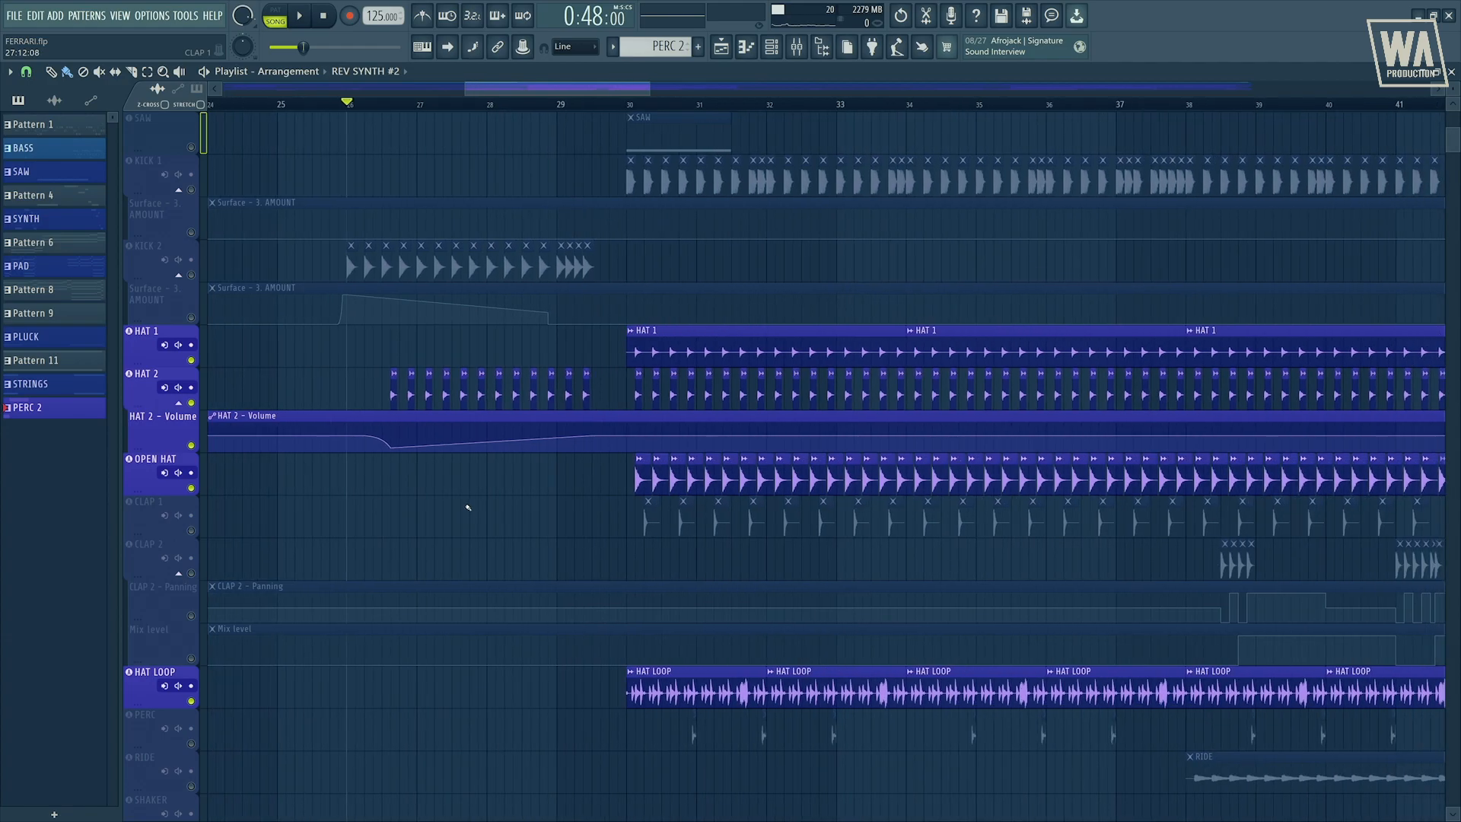
pyautogui.click(630, 104)
pyautogui.press('space')
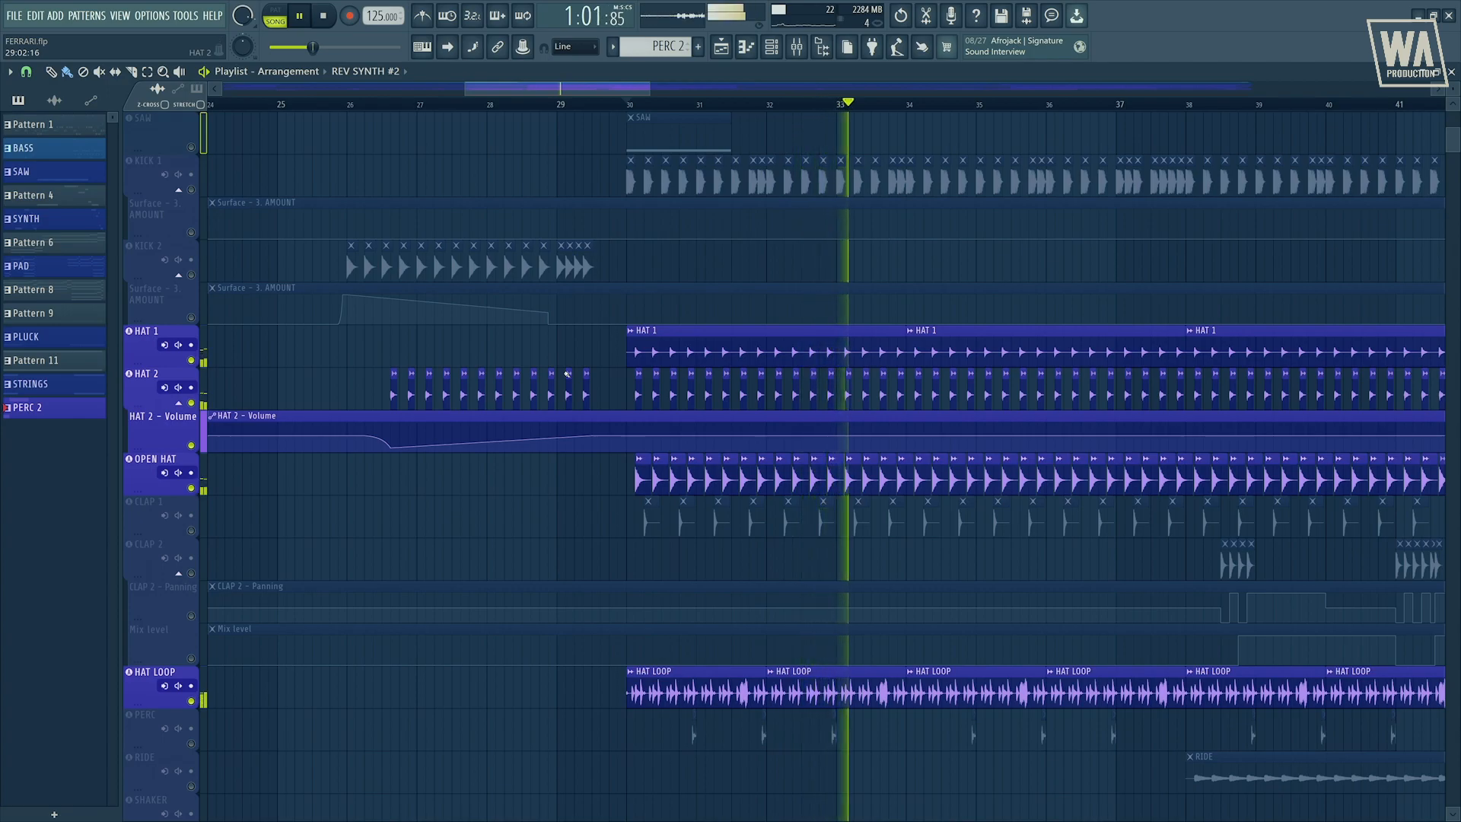
pyautogui.press('space')
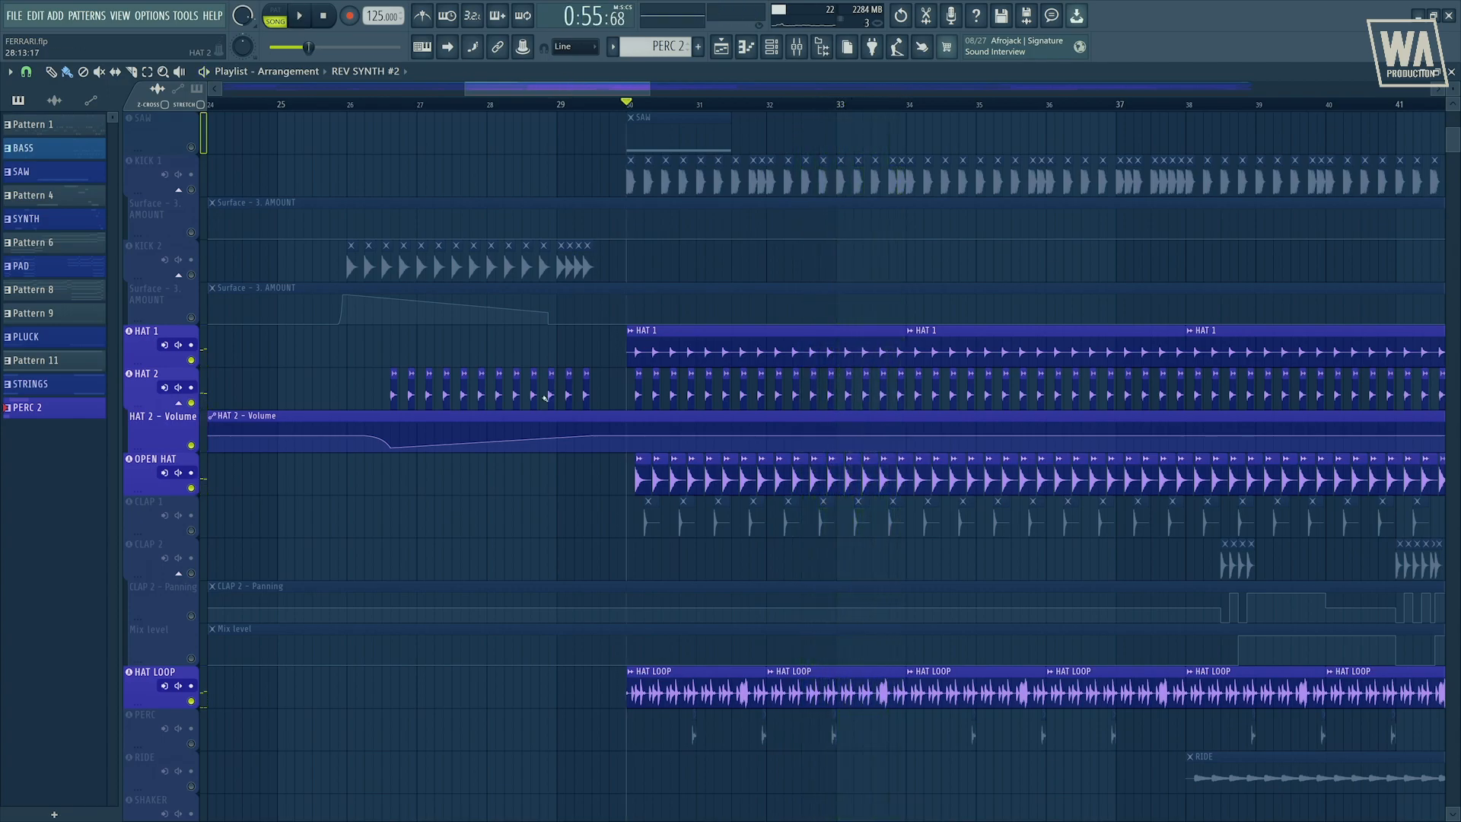
# Solo the CLAP 1 and CLAP 2 tracks together with the CLAP 2 panning and Mix level automation tracks
pyautogui.rightClick(191, 530)
pyautogui.click(190, 572)
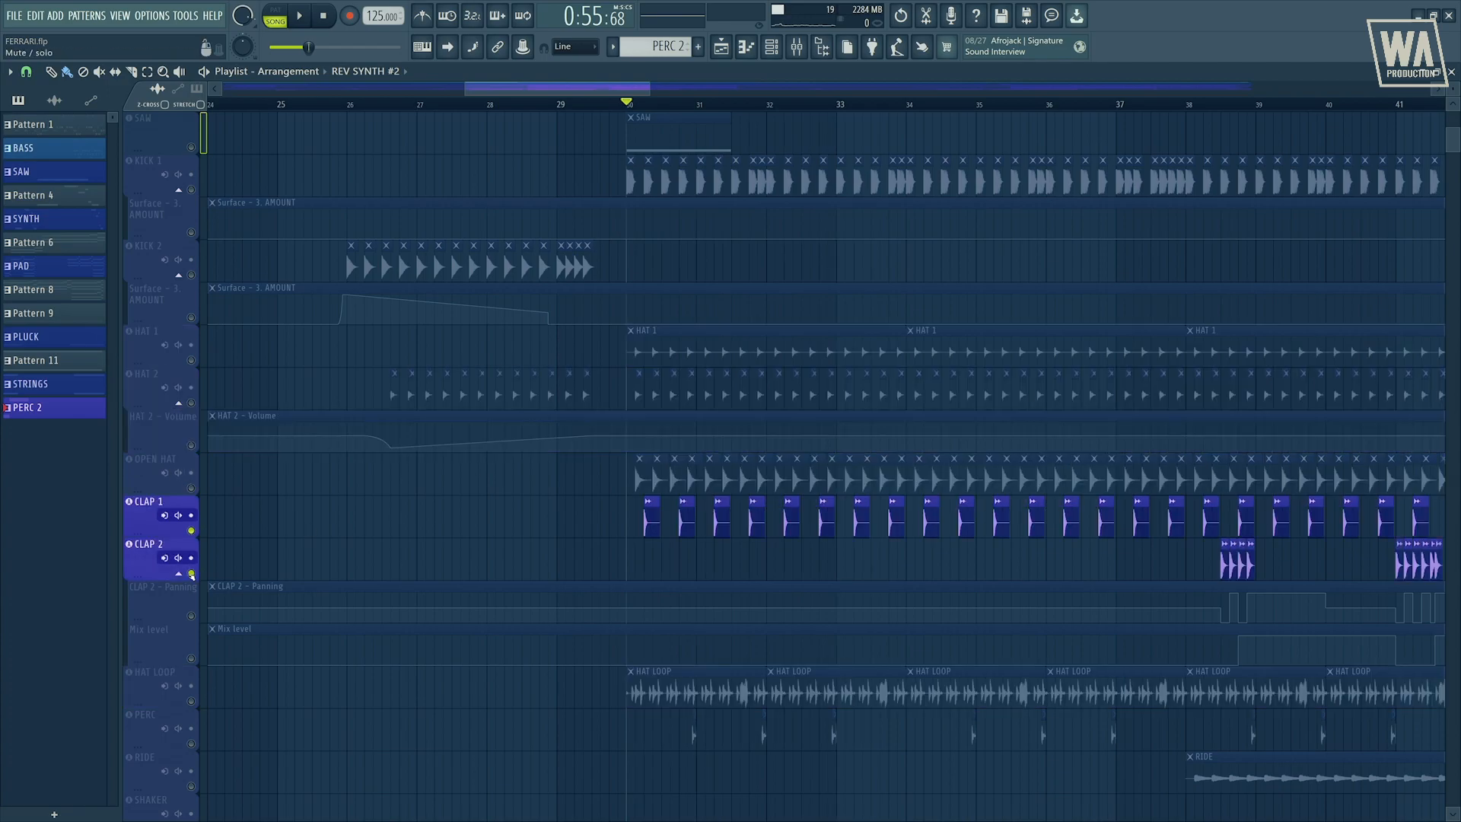
pyautogui.click(191, 616)
pyautogui.click(191, 658)
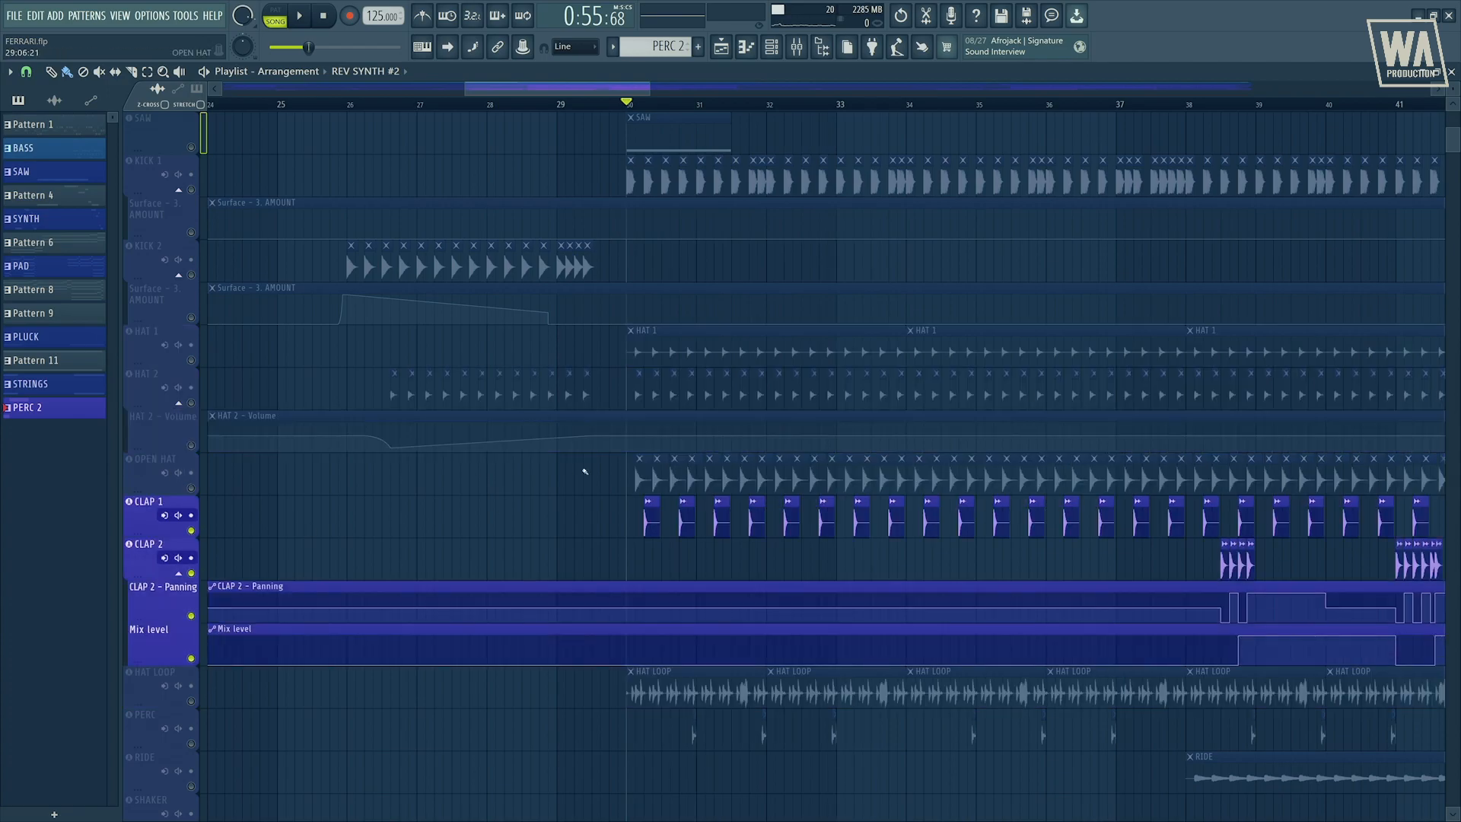
# Examine the CLAP 2 fills with their panning and mix level automation, and play the soloed claps from bar 37
pyautogui.scroll(6, 1150, 527)
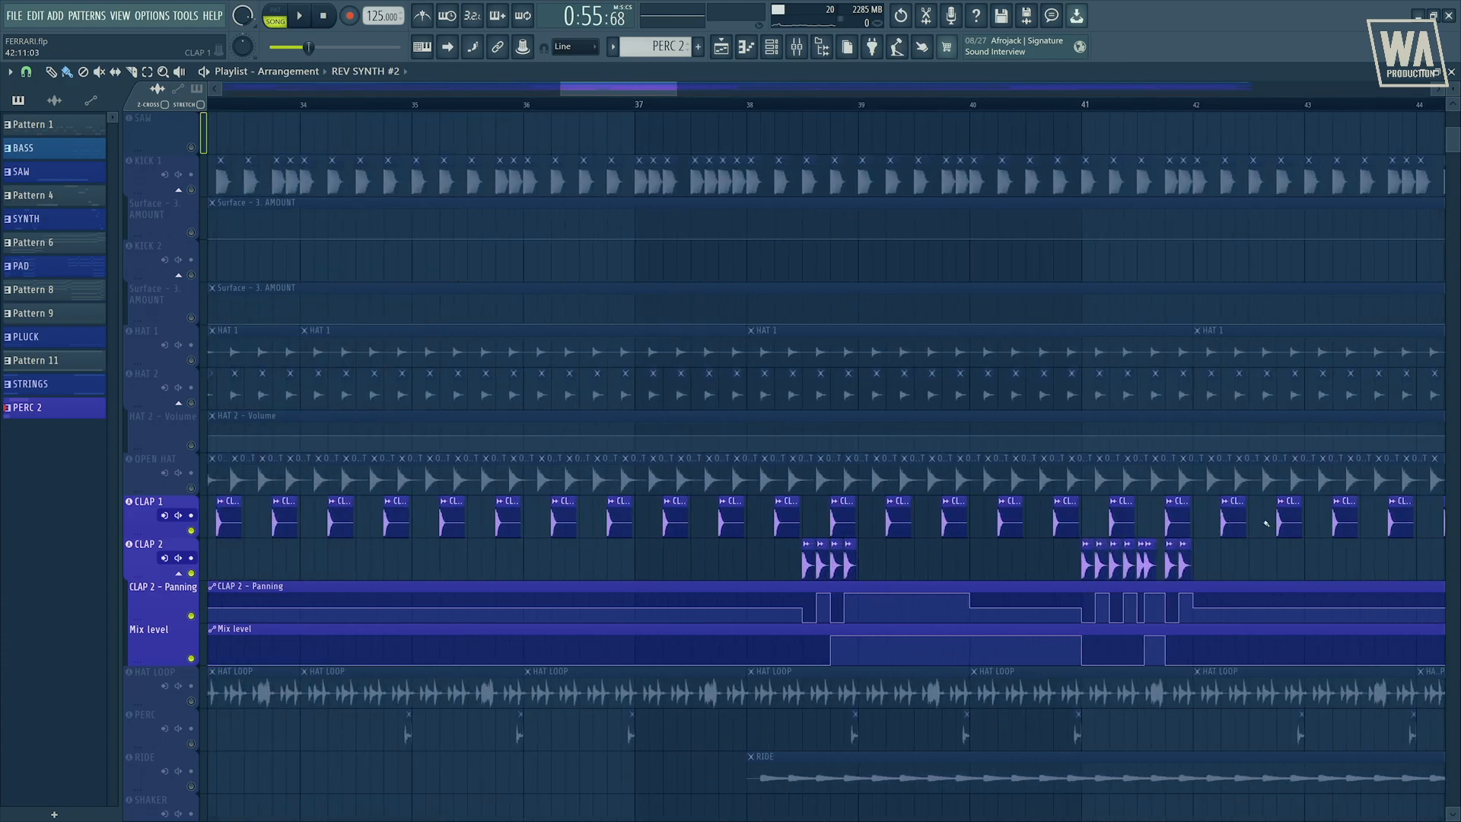
pyautogui.scroll(2, 1265, 524)
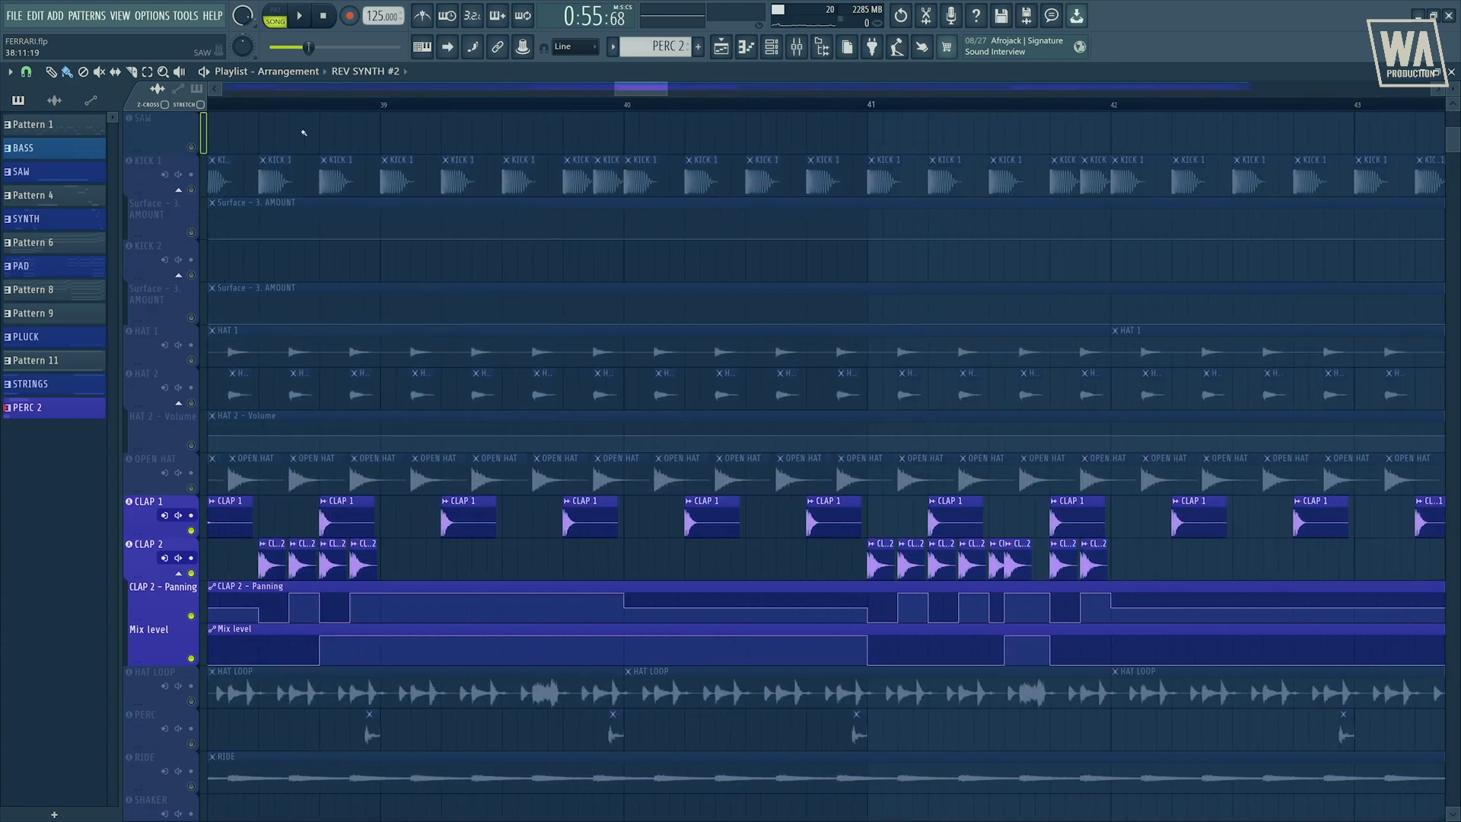
pyautogui.scroll(-3, 230, 101)
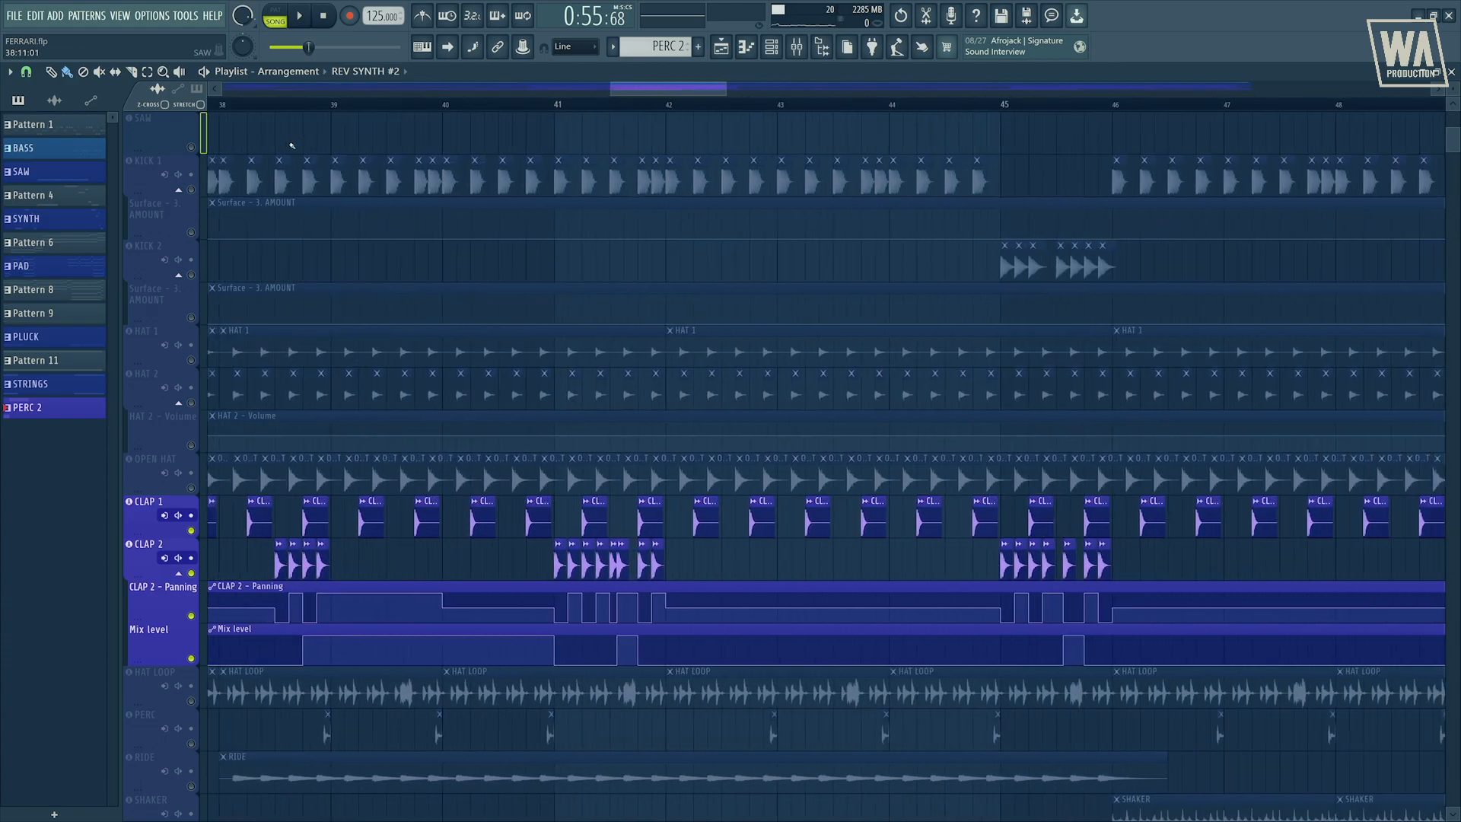
pyautogui.moveTo(643, 89); pyautogui.dragTo(616, 89)
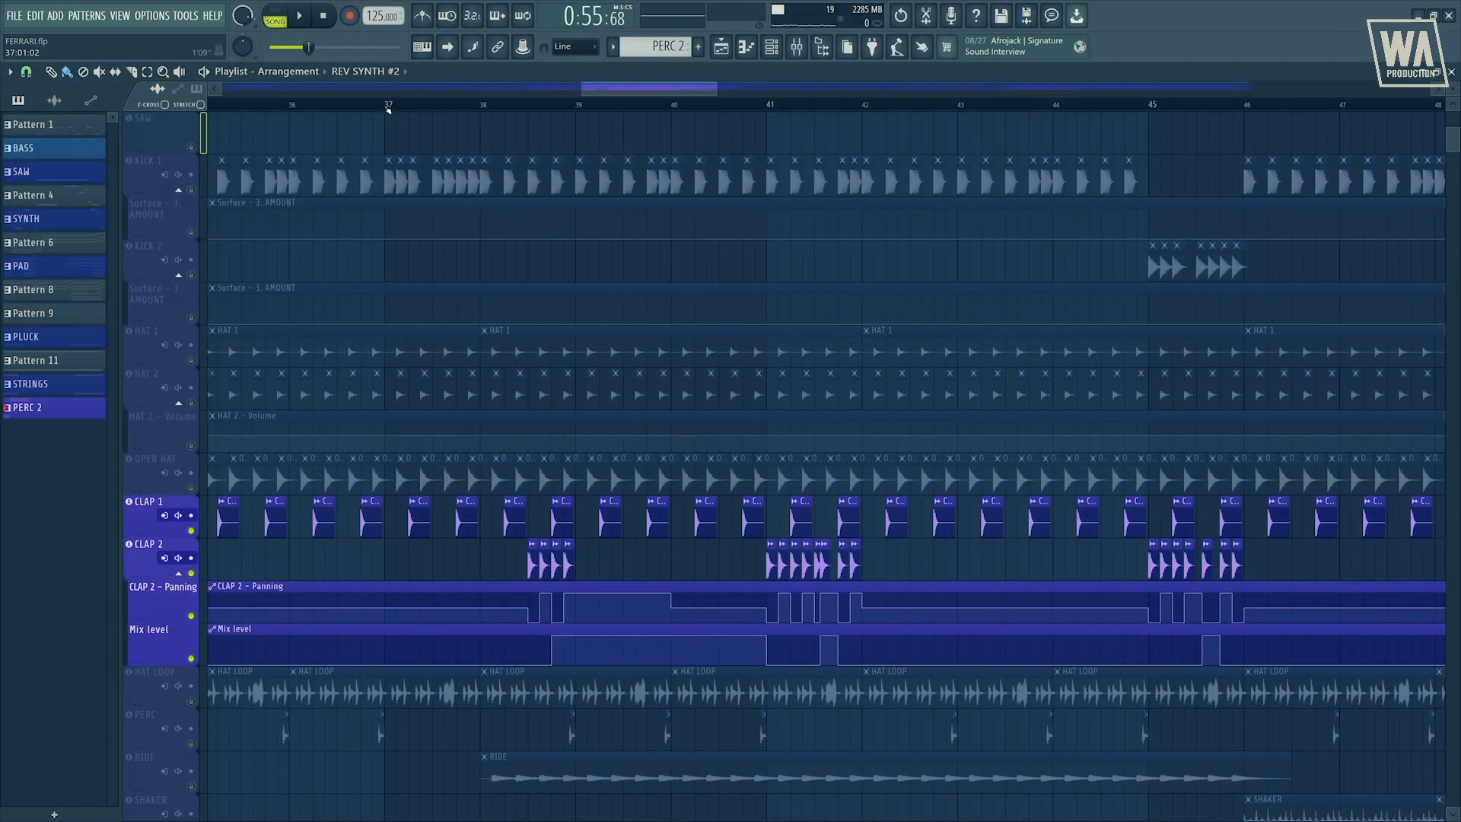
pyautogui.click(388, 109)
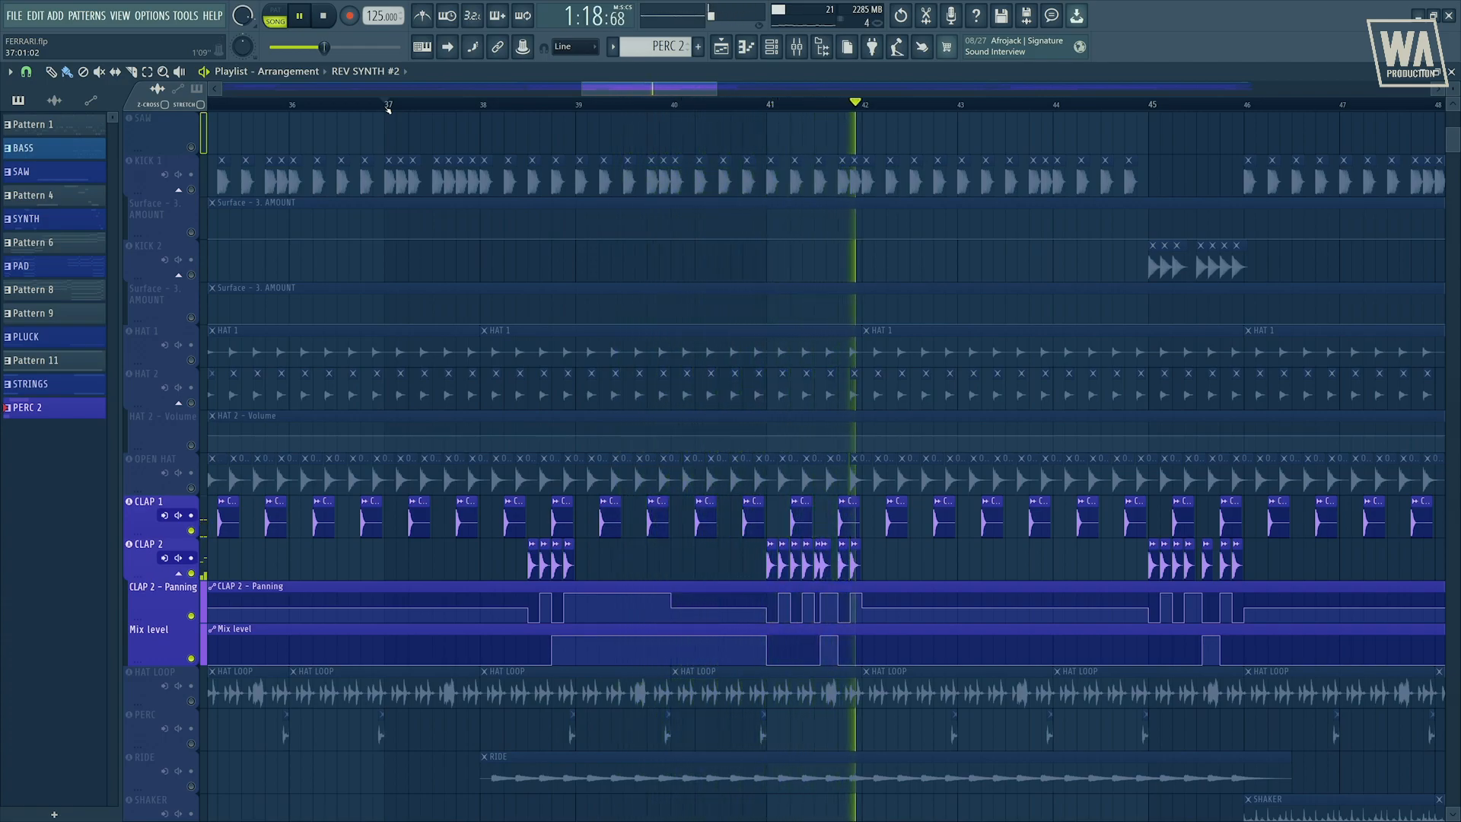
pyautogui.press('space')
# Solo the PERC, RIDE, SHAKER and PERC 2 tracks together
pyautogui.scroll(-3, 192, 493)
pyautogui.click(192, 493)
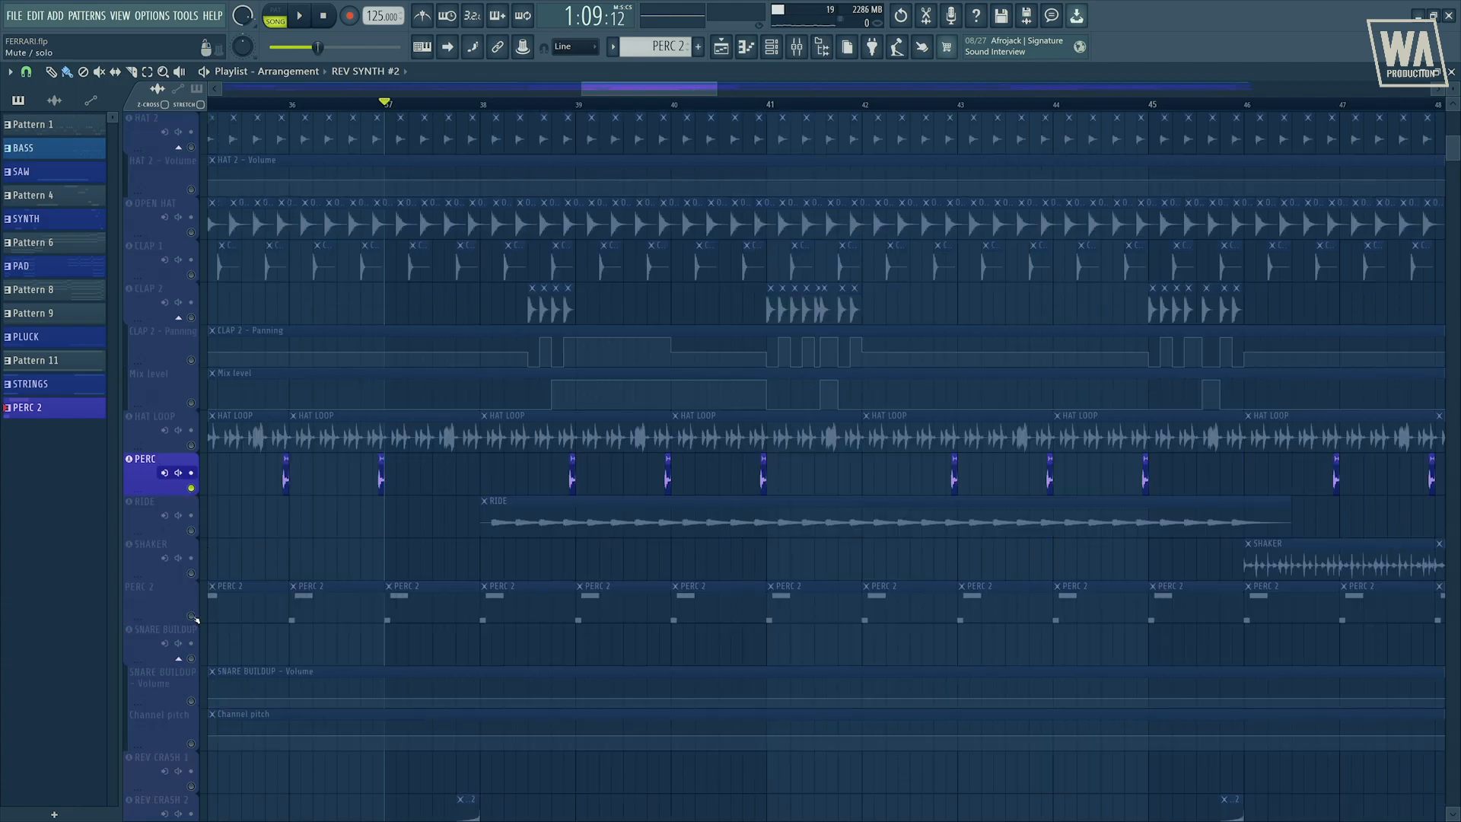
pyautogui.click(191, 616)
pyautogui.click(191, 574)
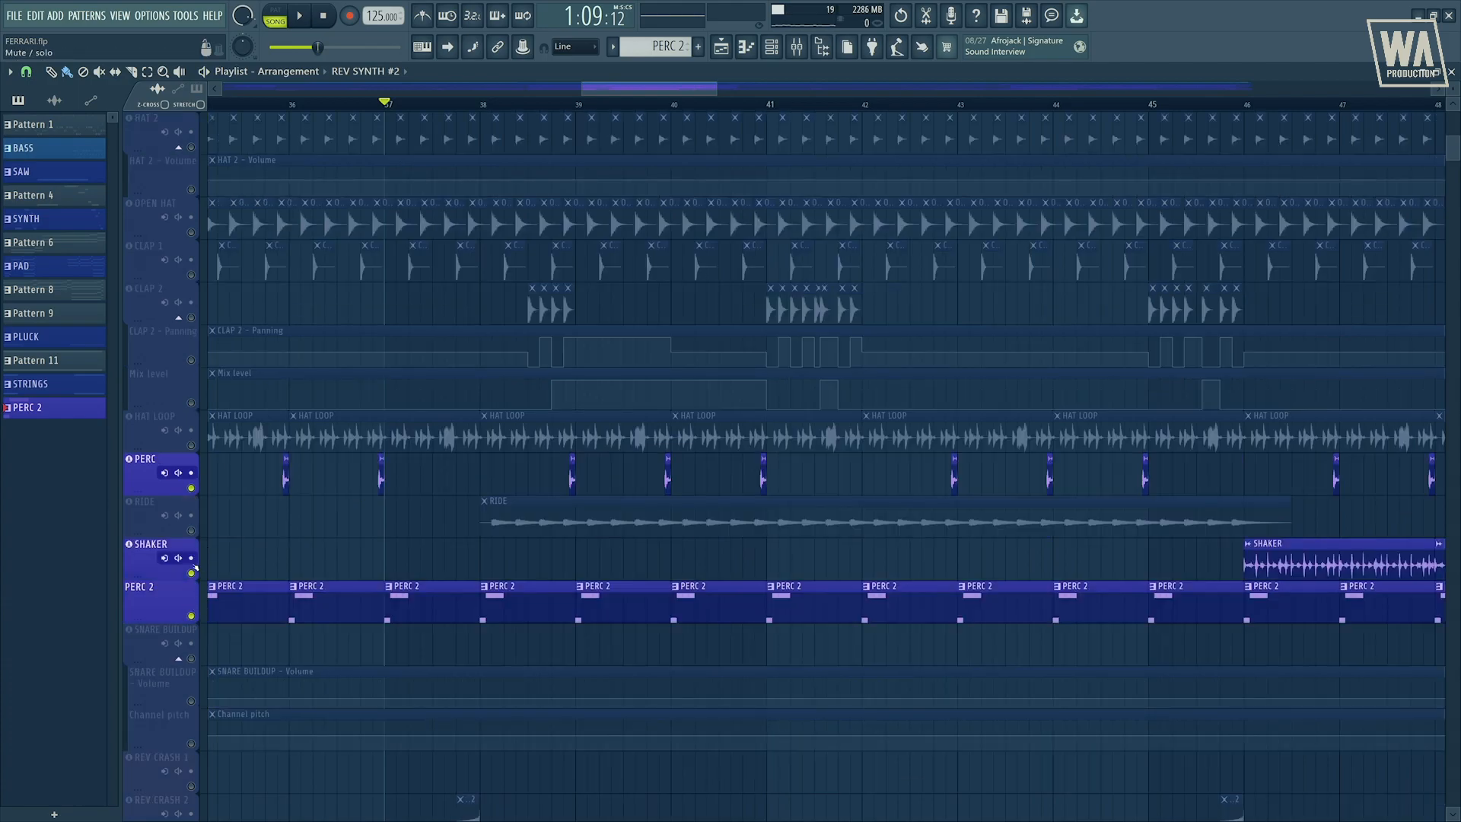
pyautogui.click(191, 531)
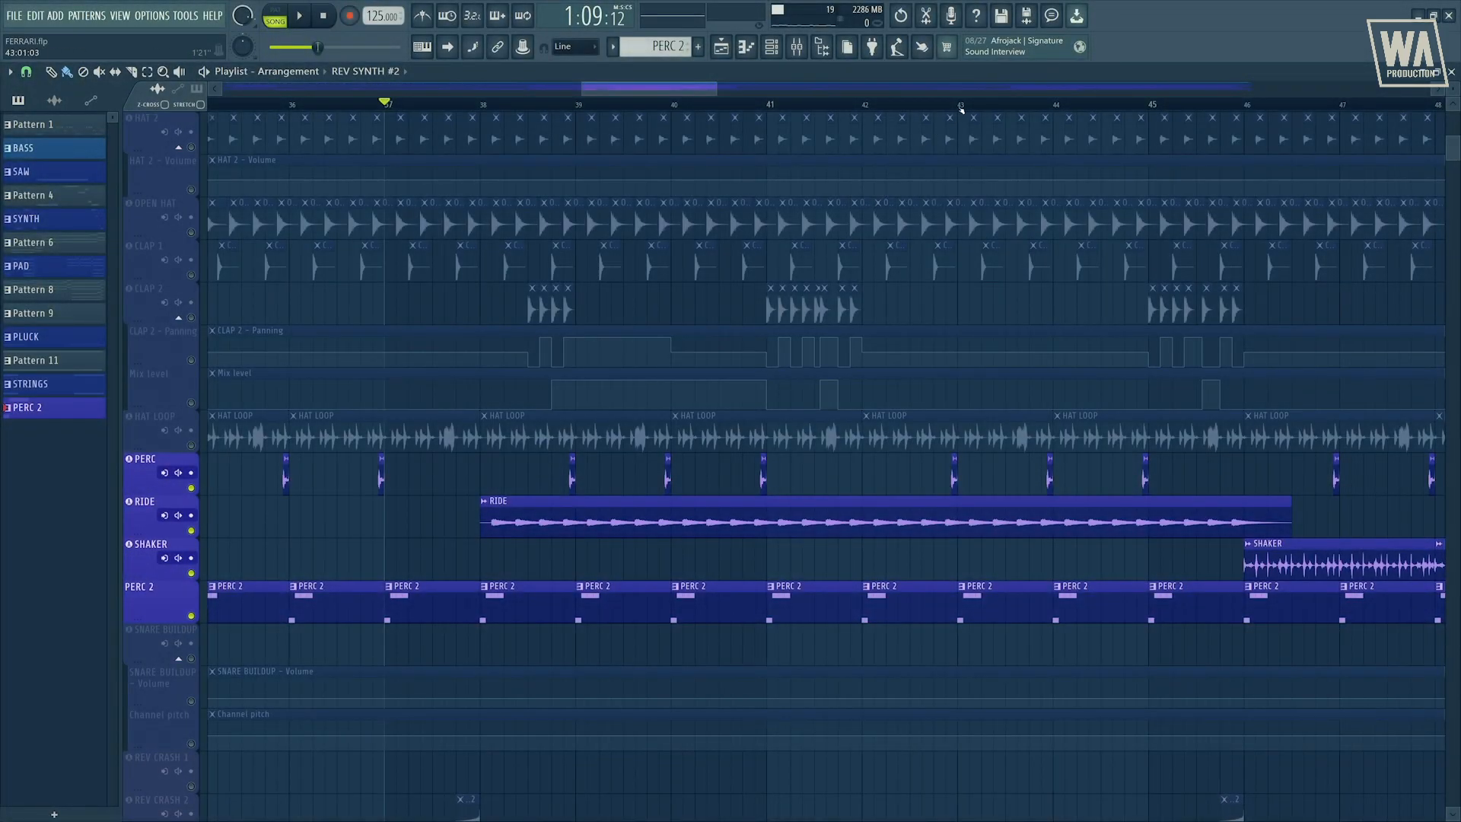
# Play the soloed percussion from bar 43, followed by the shaker section from bar 46
pyautogui.click(960, 106)
pyautogui.scroll(3, 1405, 477)
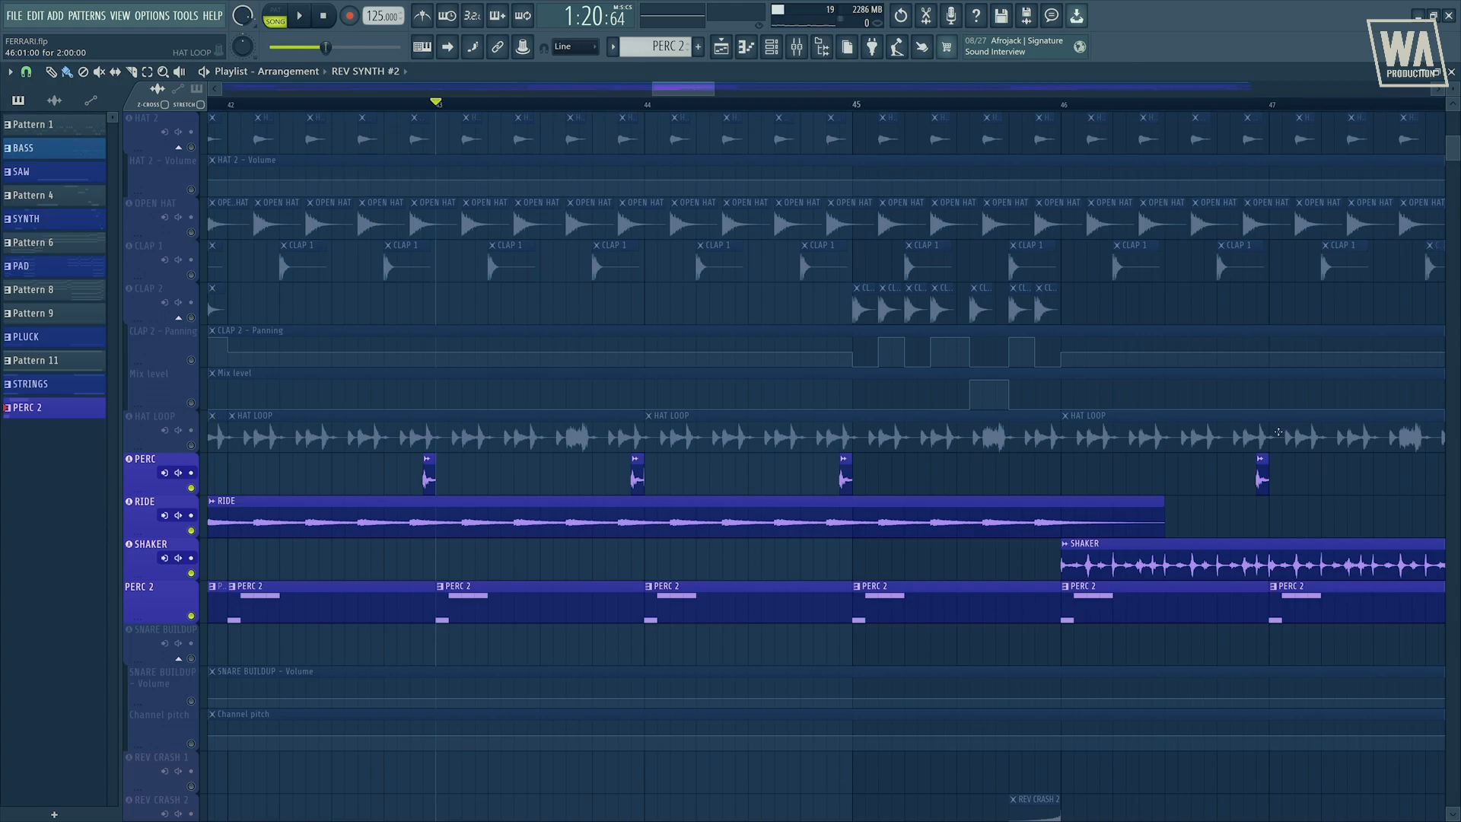
pyautogui.press('space')
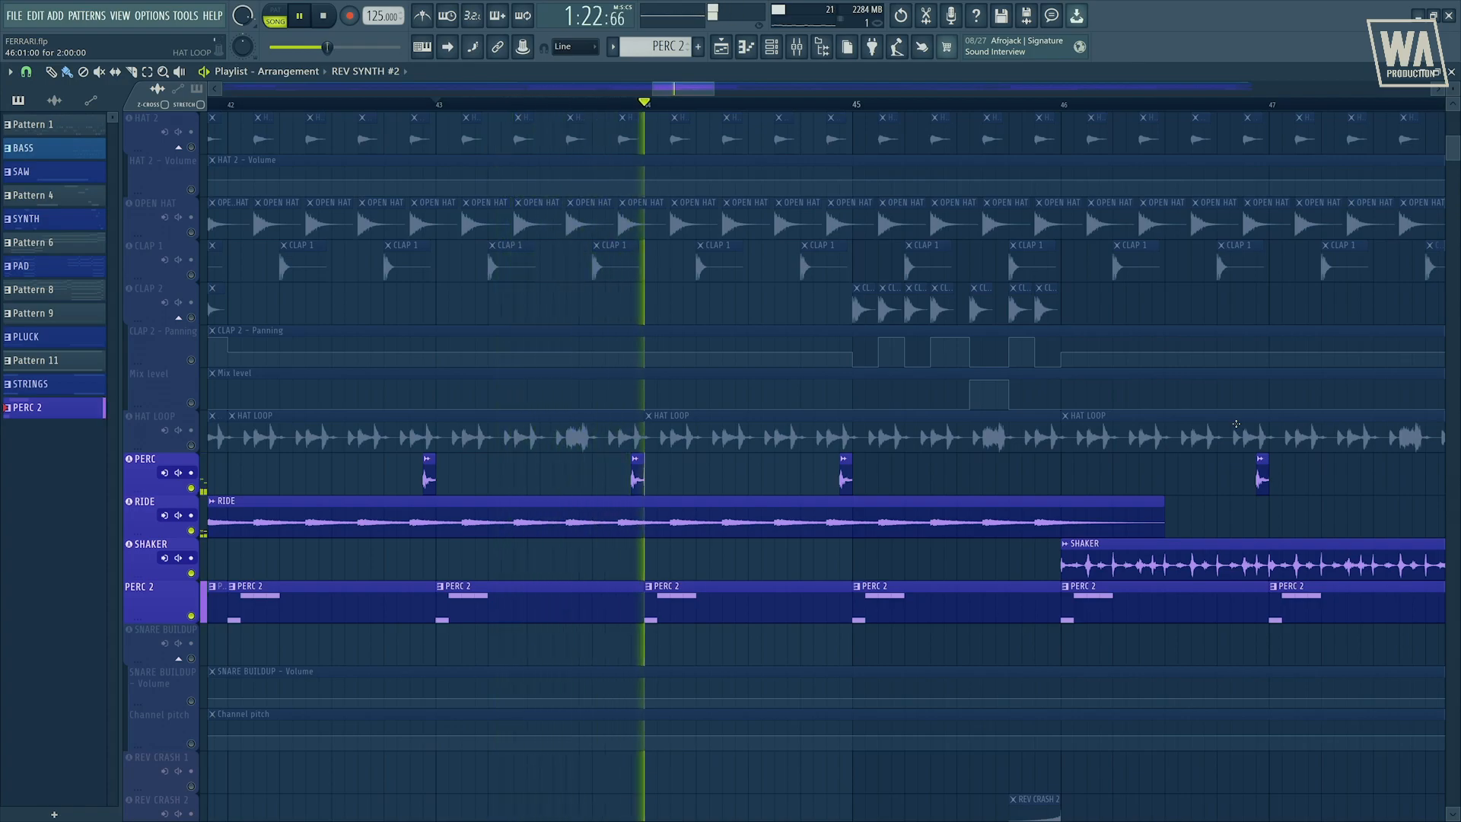
pyautogui.click(1062, 105)
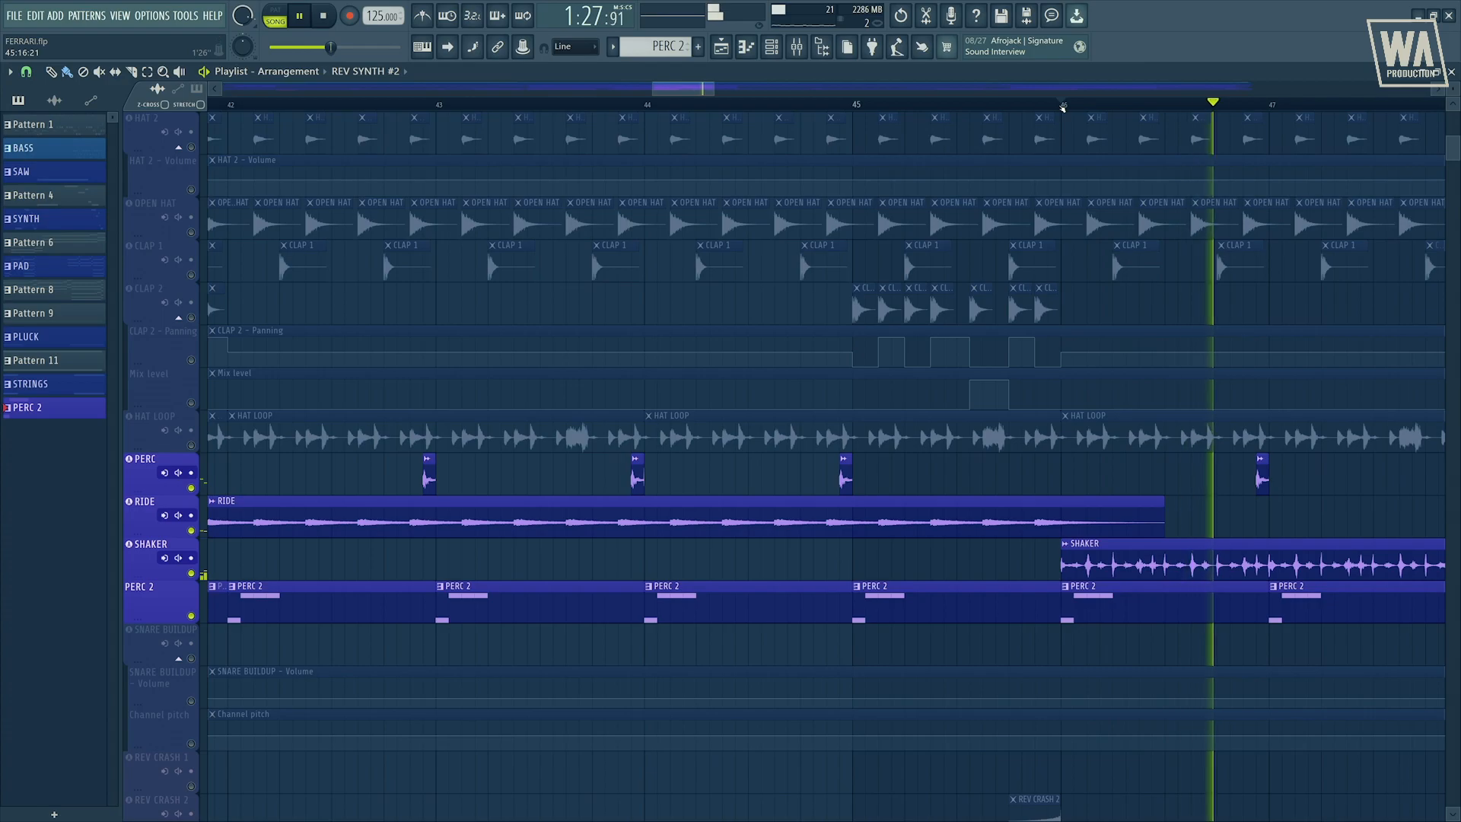
pyautogui.press('space')
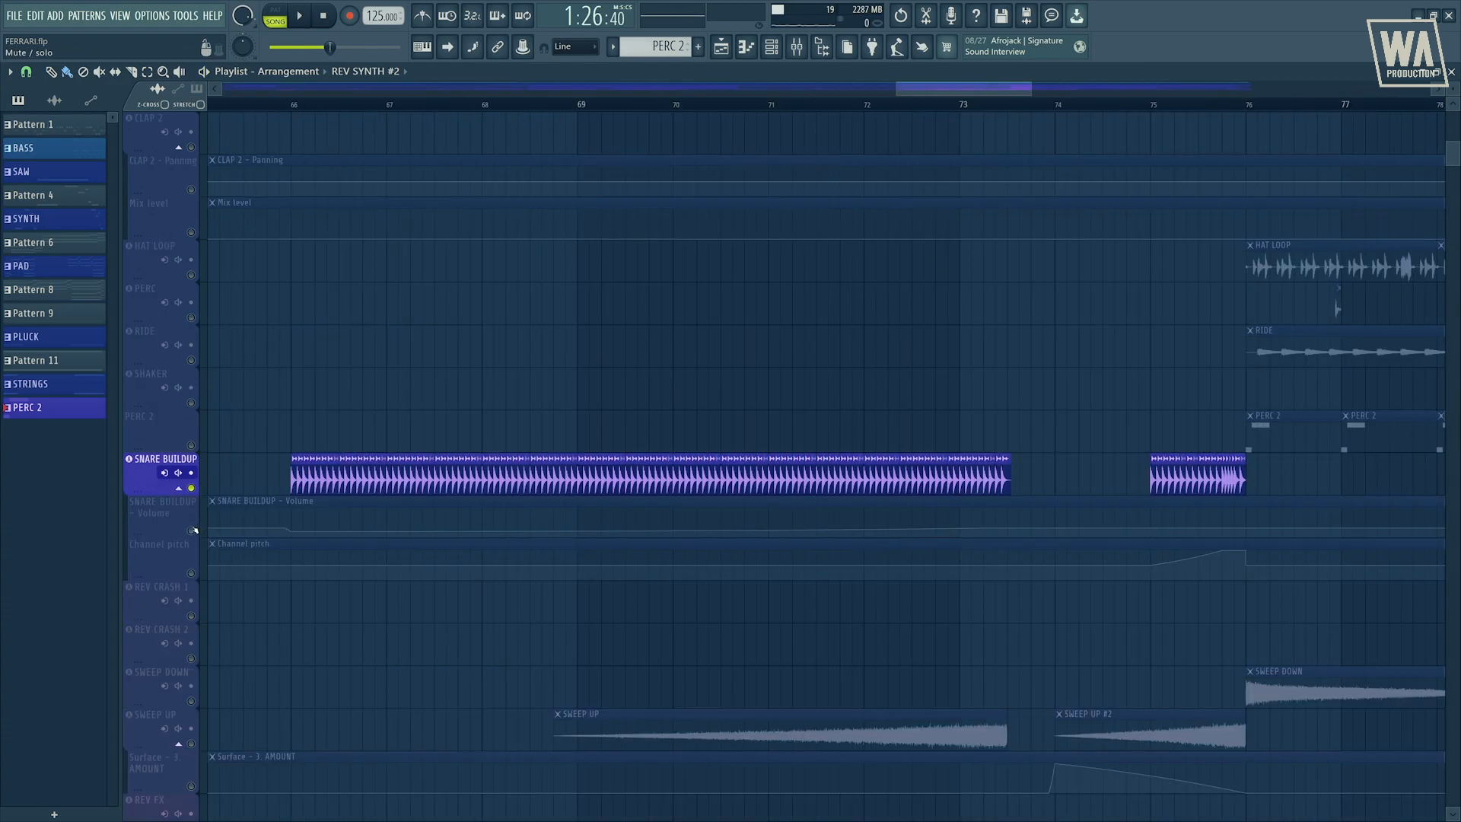
# Add the volume and Channel pitch automation to the soloed SNARE BUILDUP track and play its build-ups, including the one at bar 75
pyautogui.click(192, 530)
pyautogui.click(191, 574)
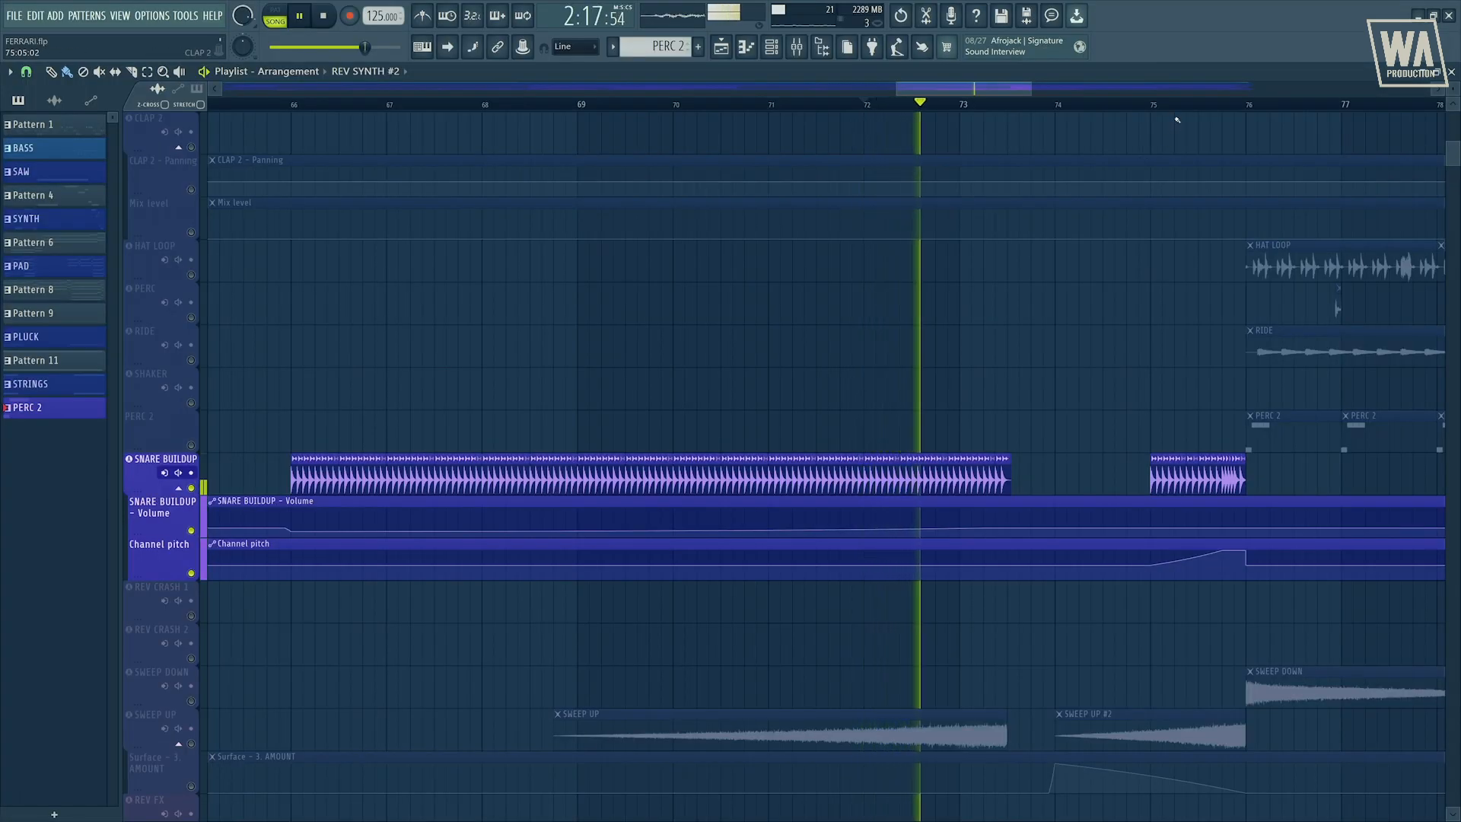
pyautogui.press('space')
pyautogui.click(1154, 110)
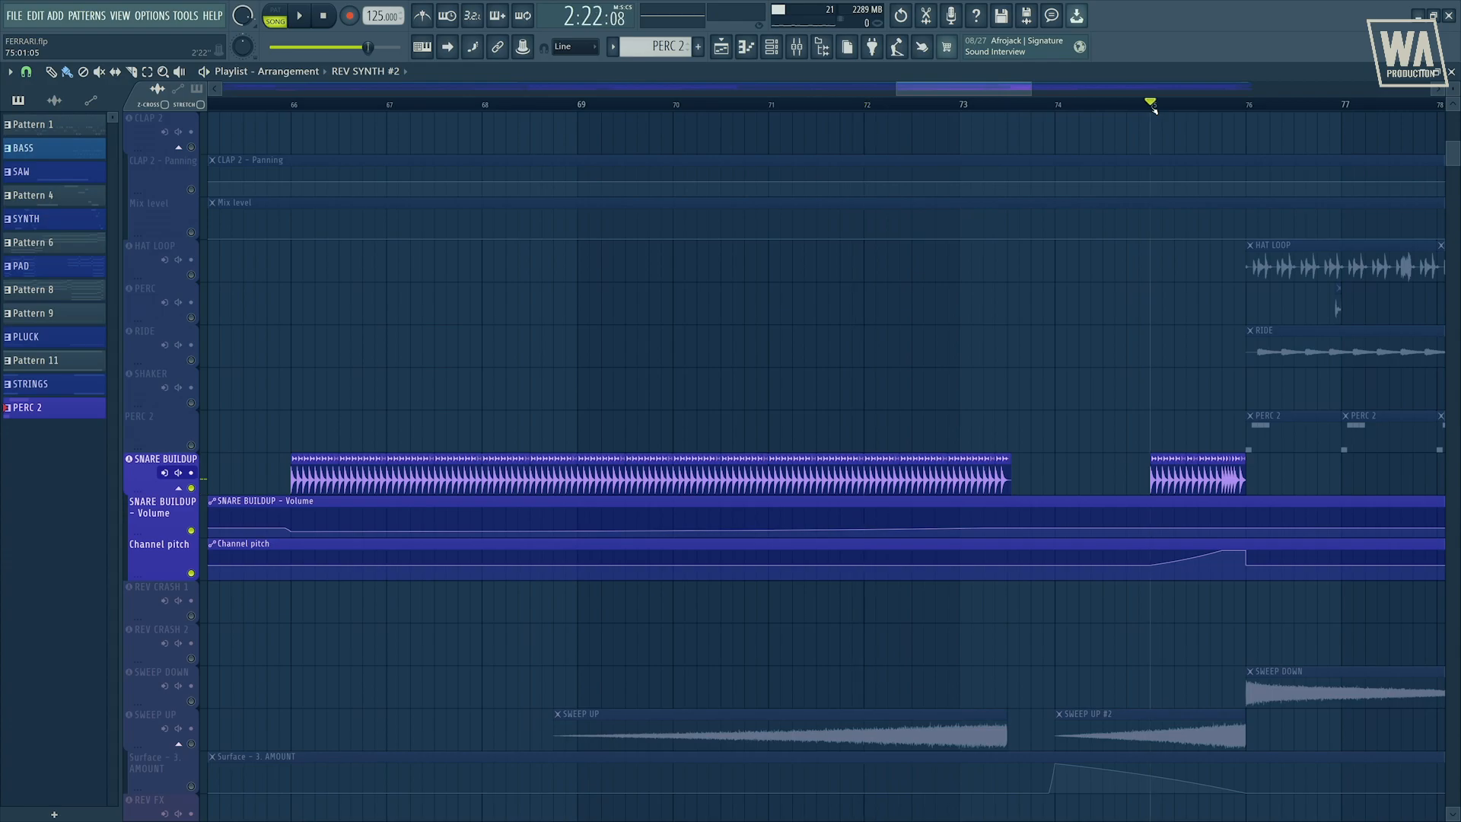
pyautogui.press('space')
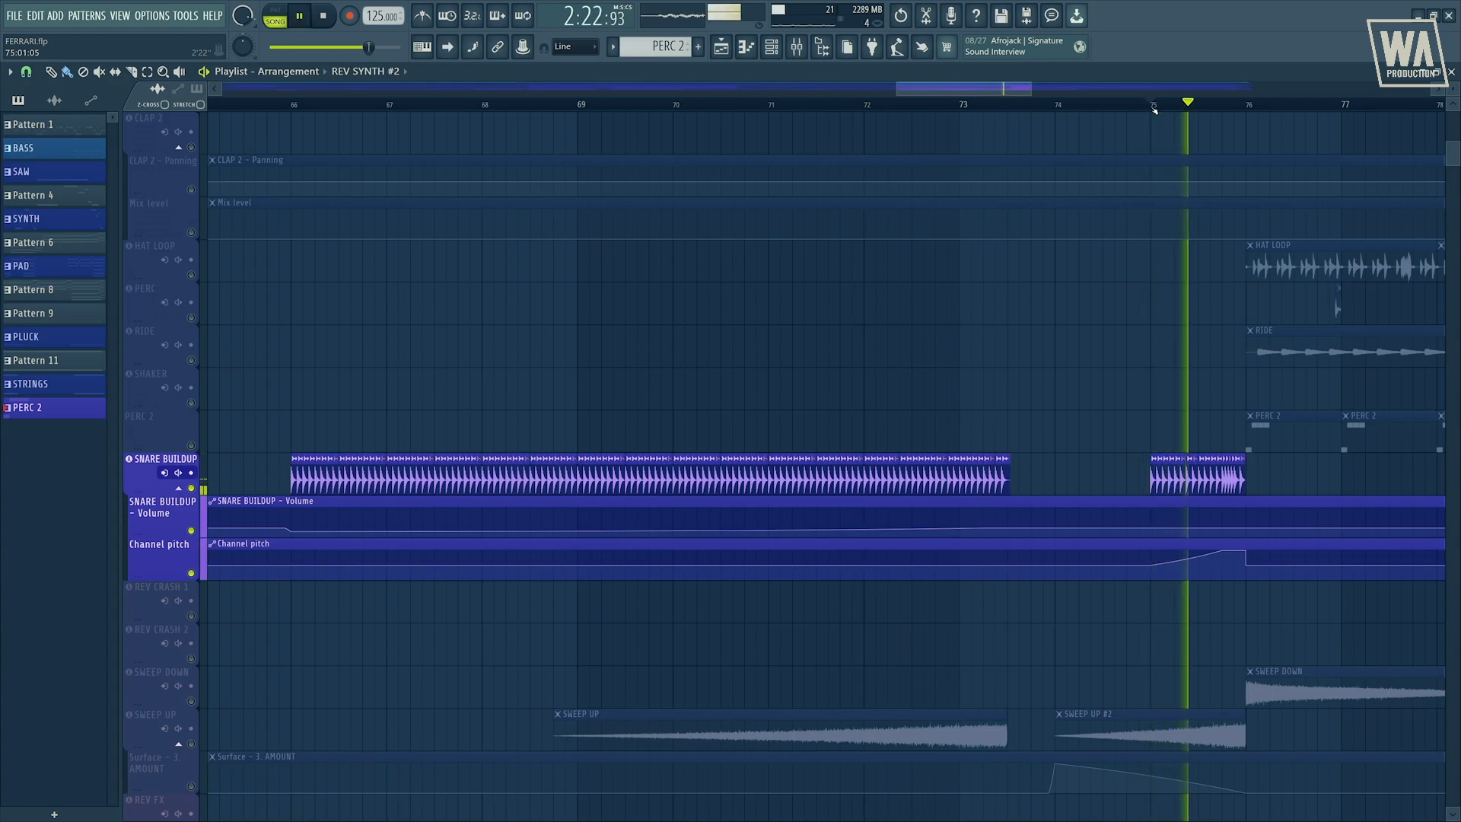
pyautogui.press('space')
# Unmute the REV CRASH 1, REV CRASH 2, SWEEP DOWN and SWEEP UP tracks together with the sweep's Surface amount automation
pyautogui.scroll(-5, 491, 304)
pyautogui.scroll(-3, 200, 564)
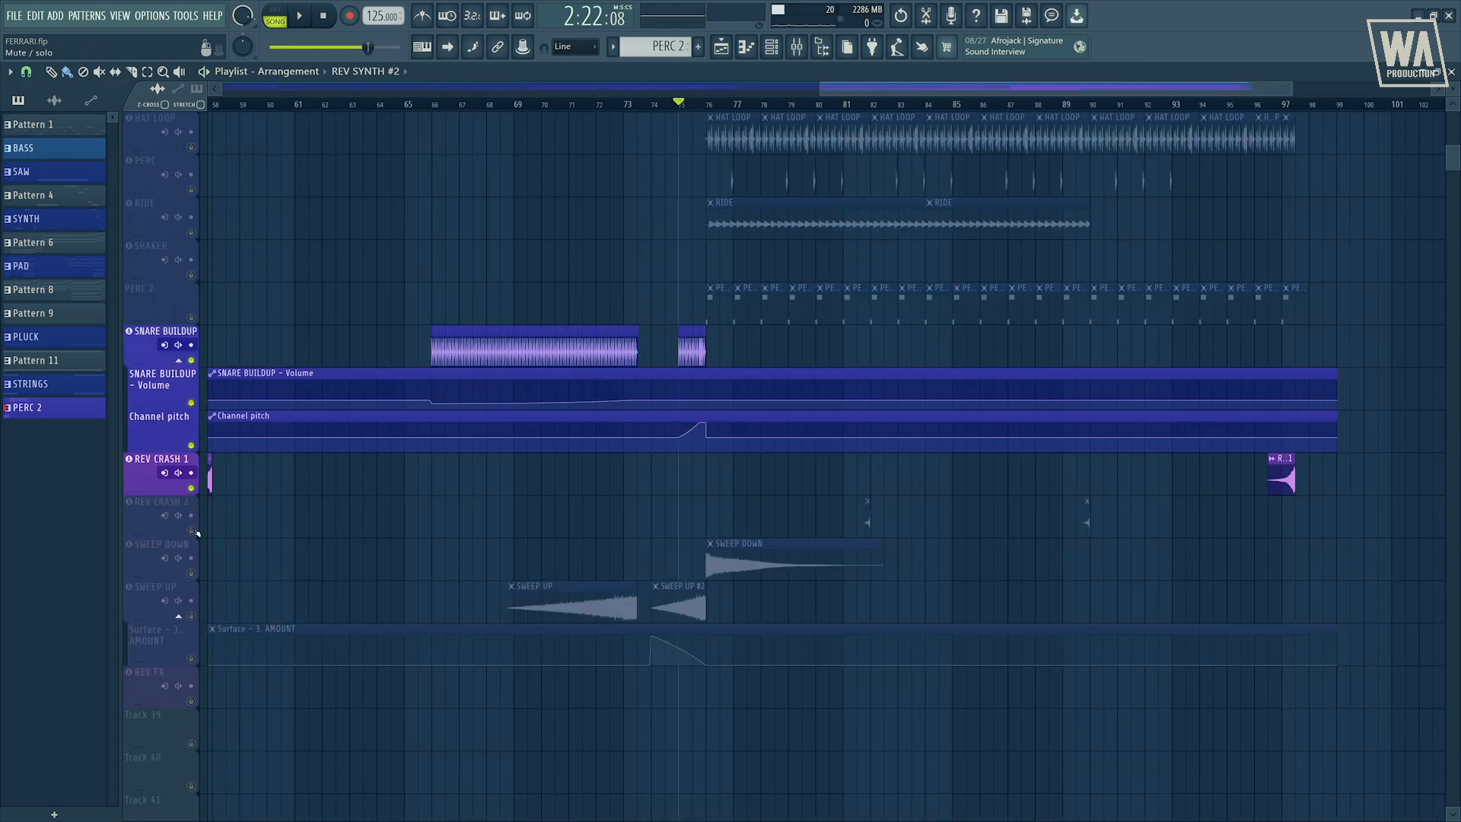
pyautogui.click(192, 573)
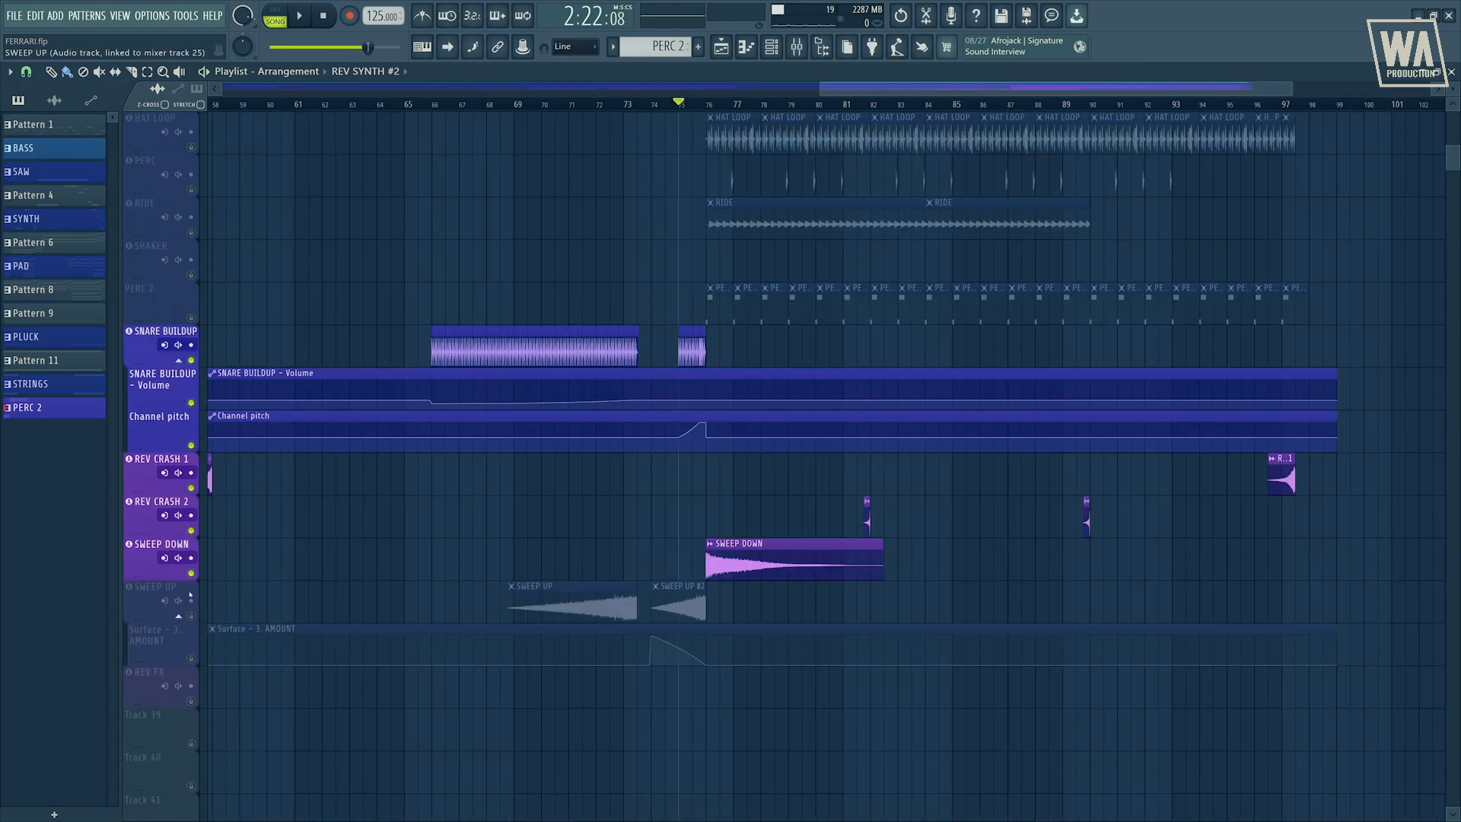
pyautogui.click(191, 616)
pyautogui.scroll(-6, 231, 655)
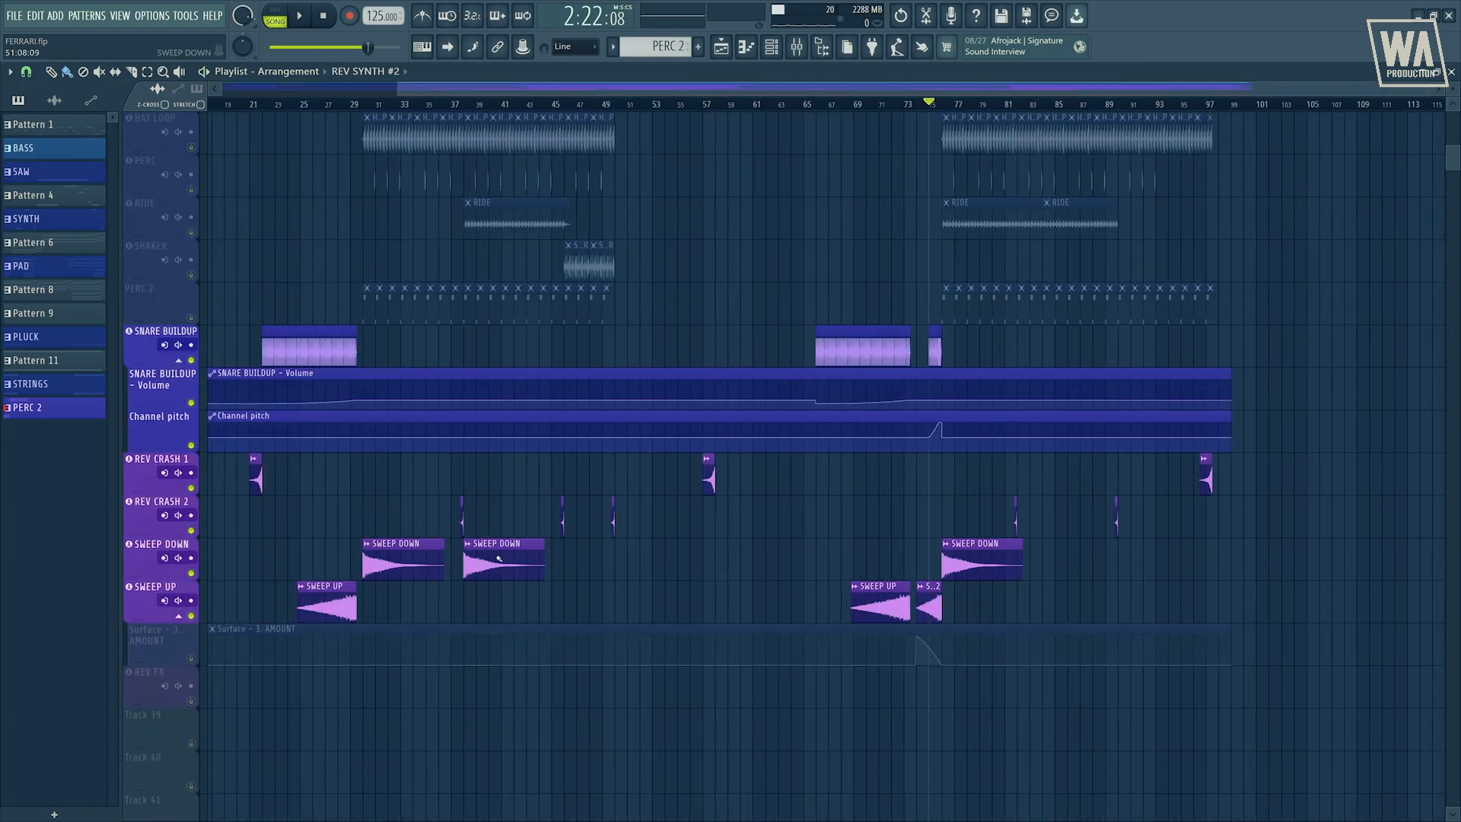
pyautogui.click(192, 660)
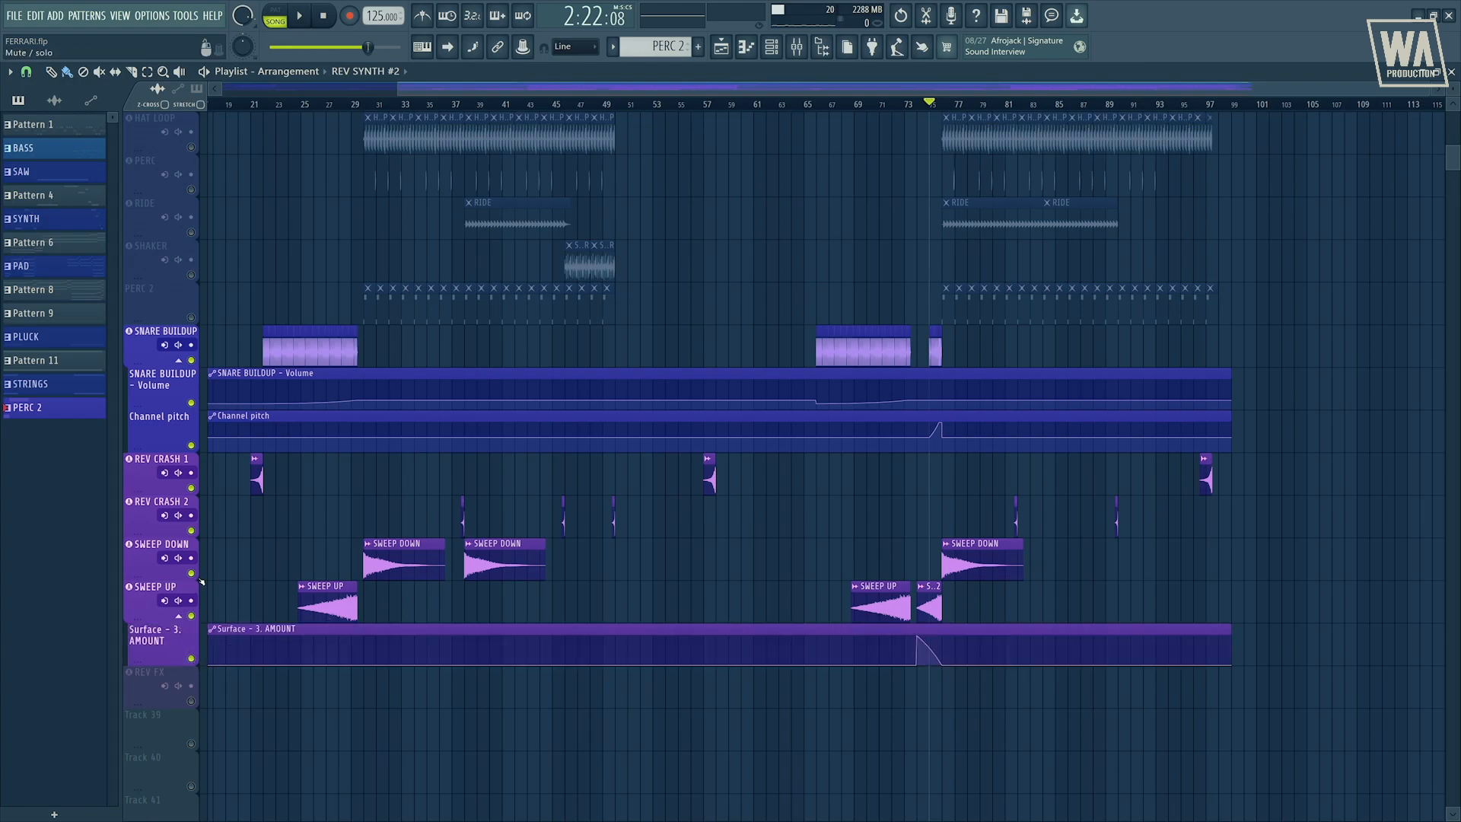
# Play the REV FX clip at bar 6 and stop playback after it
pyautogui.scroll(5, 228, 577)
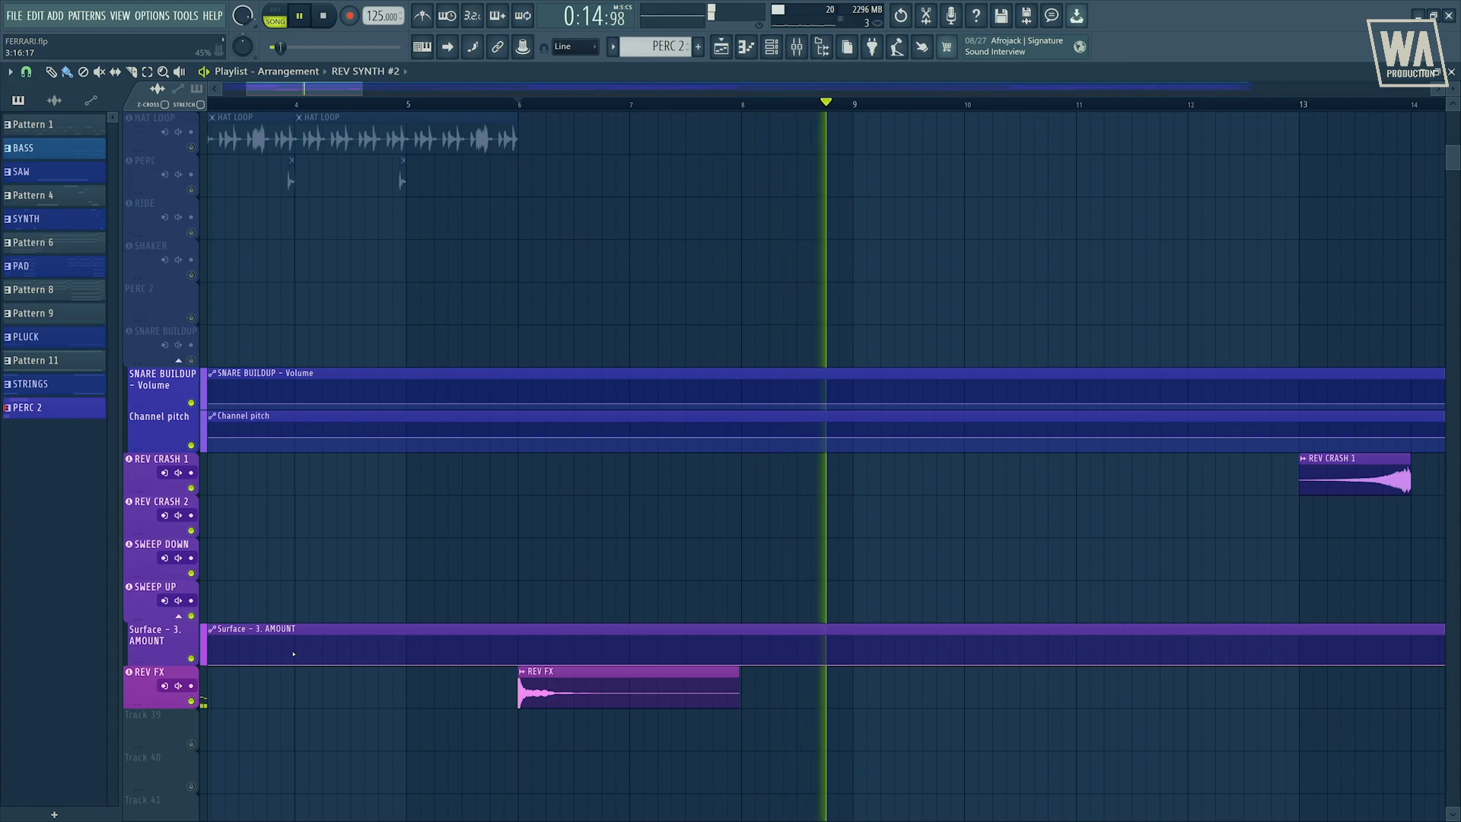
pyautogui.press('space')
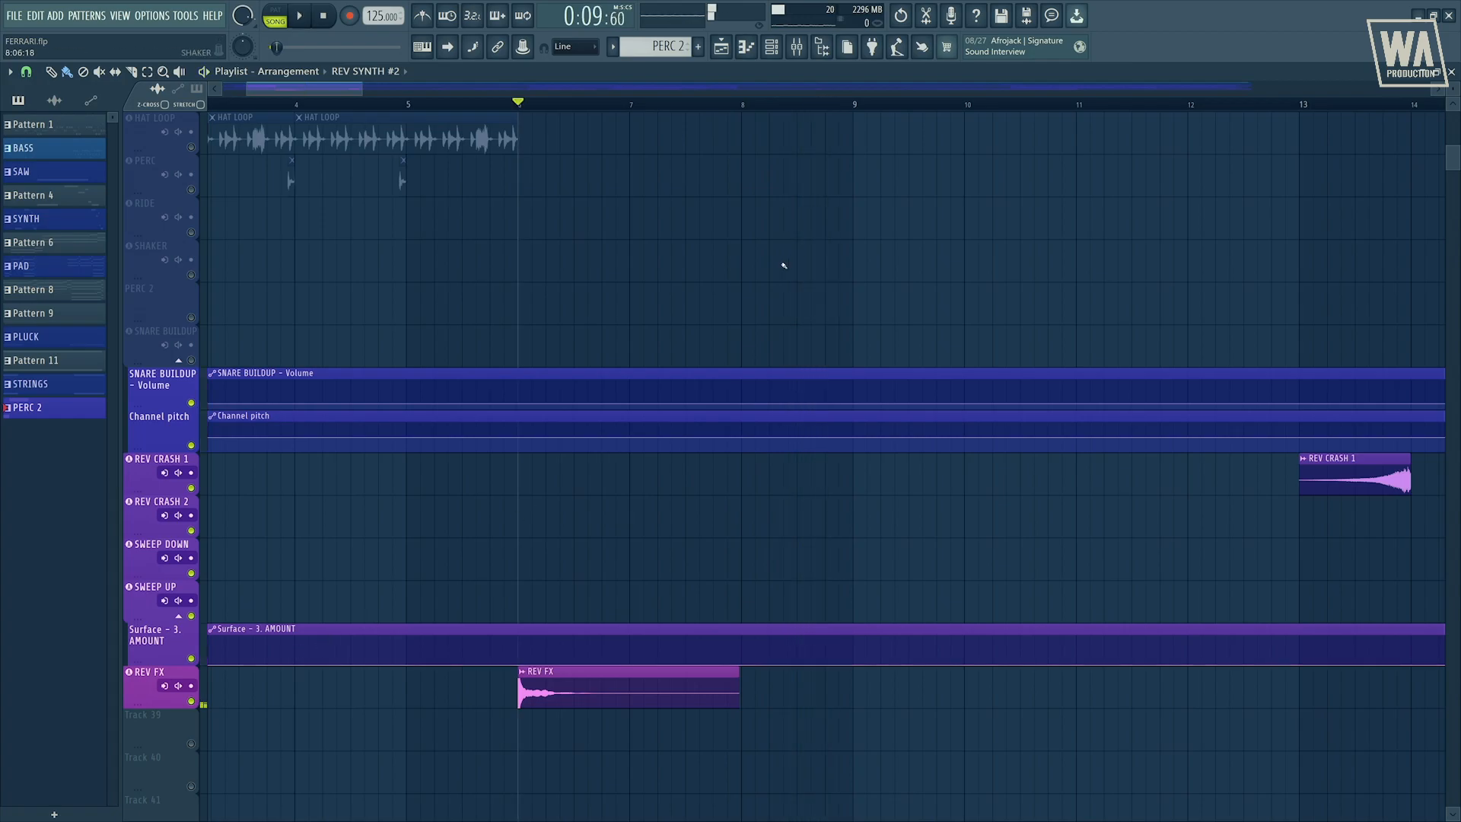